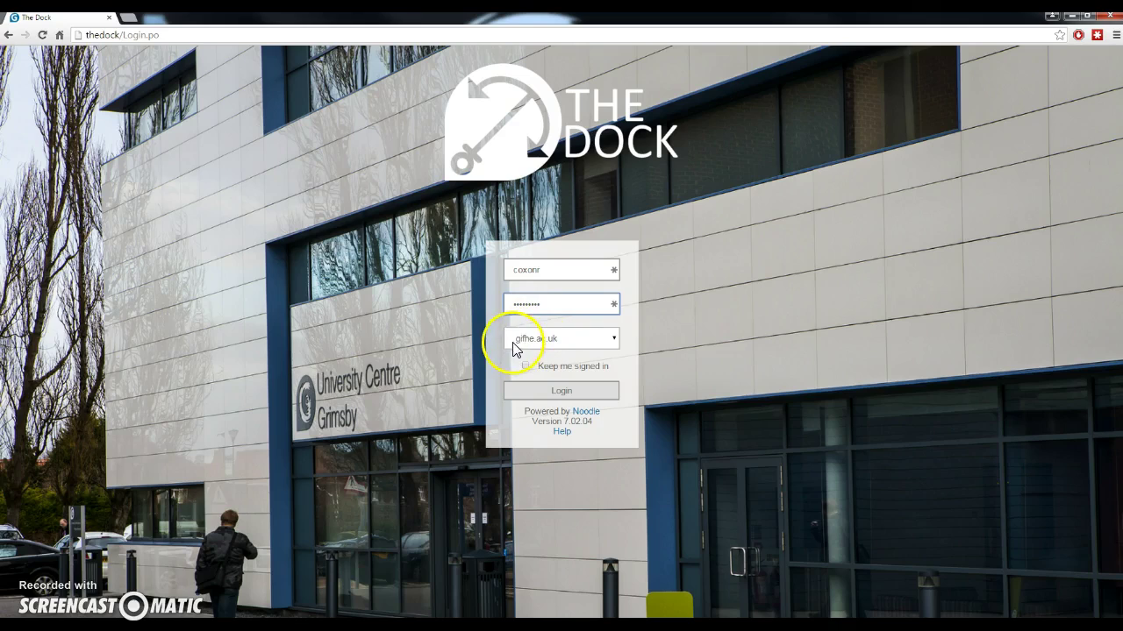
Log in with the gifhe.ac.uk domain and Keep me signed in enabled, and decline remembering the password for now
{"action": "left_click", "coordinate": [565, 344]}
{"action": "left_click", "coordinate": [566, 346]}
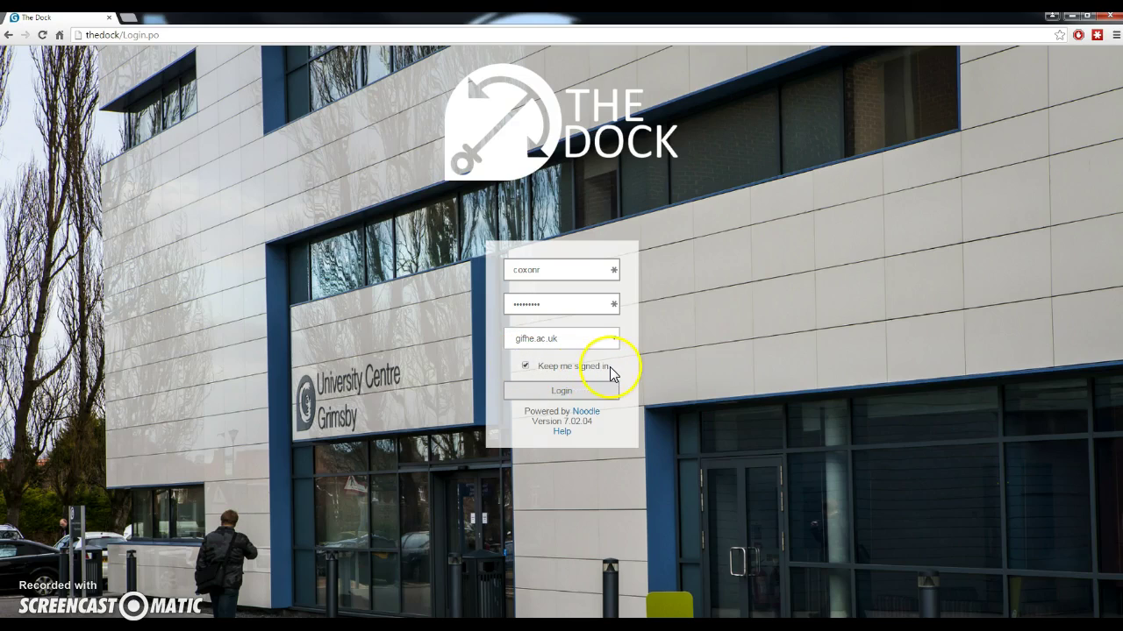
{"action": "left_click", "coordinate": [575, 395]}
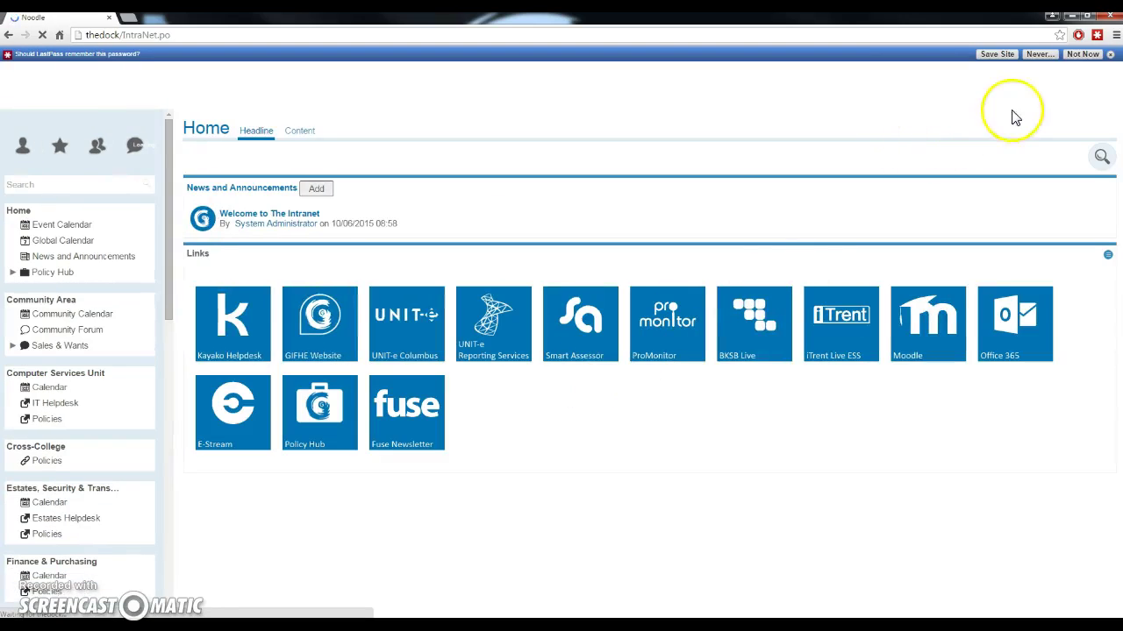
{"action": "left_click", "coordinate": [1082, 53]}
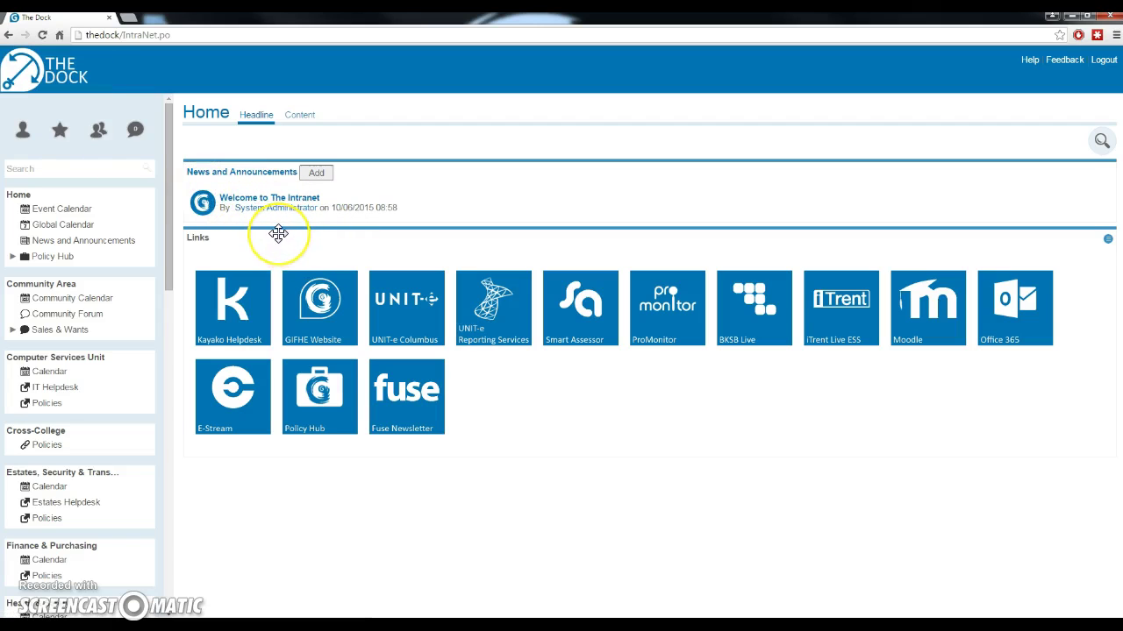
Add a news announcement titled "Hello" with the body text "Hello world!"
{"action": "left_click", "coordinate": [316, 175]}
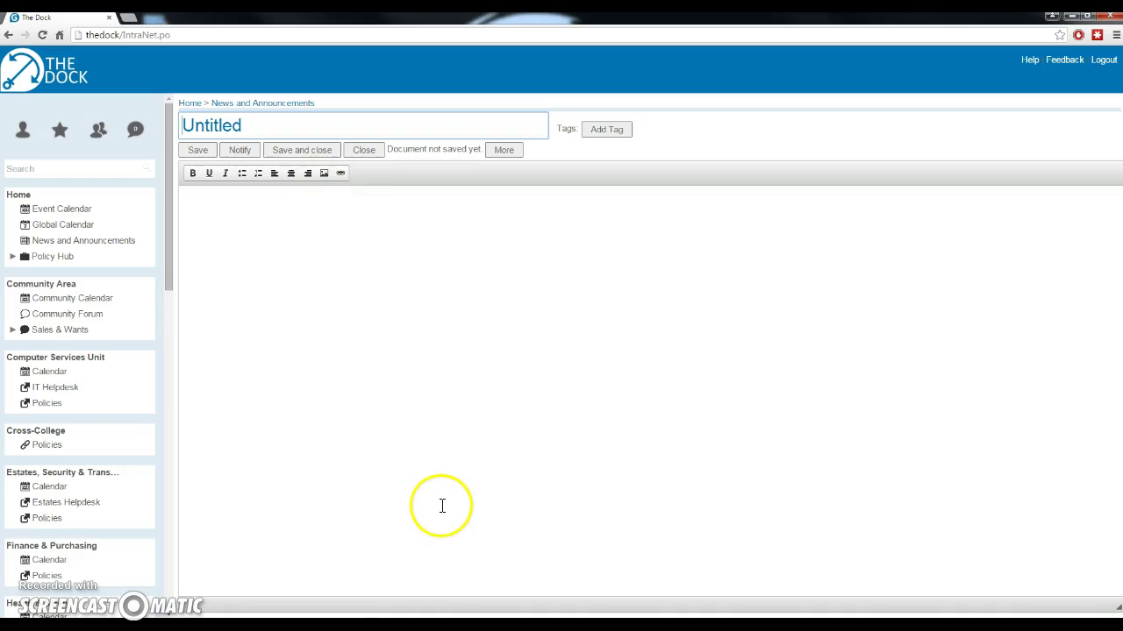
{"action": "left_click", "coordinate": [256, 130]}
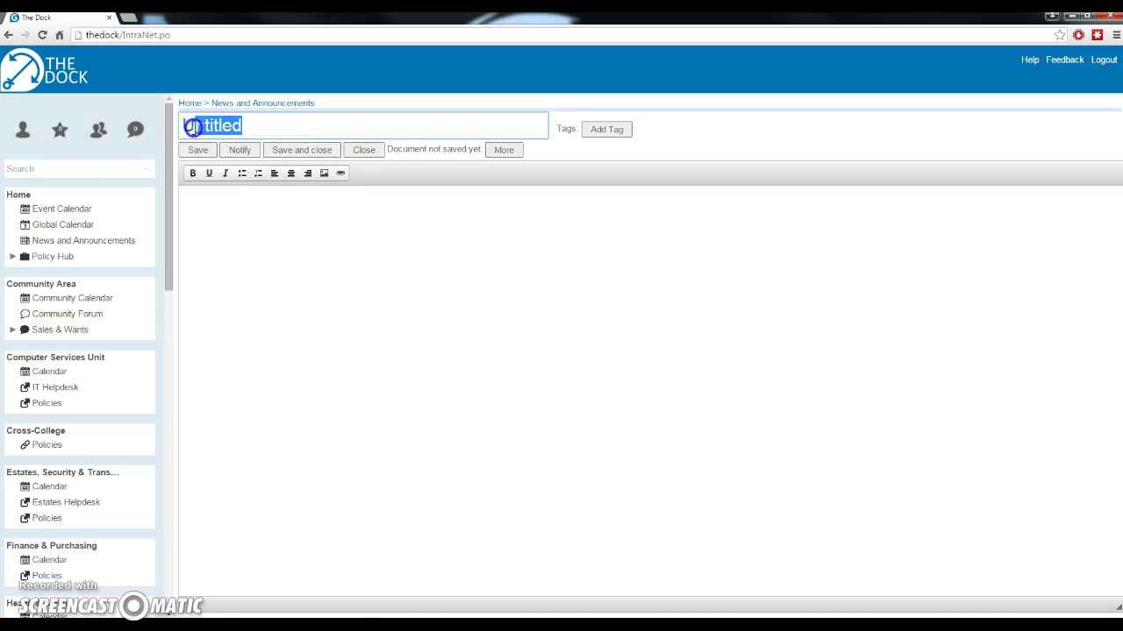
{"action": "type", "text": "Hello"}
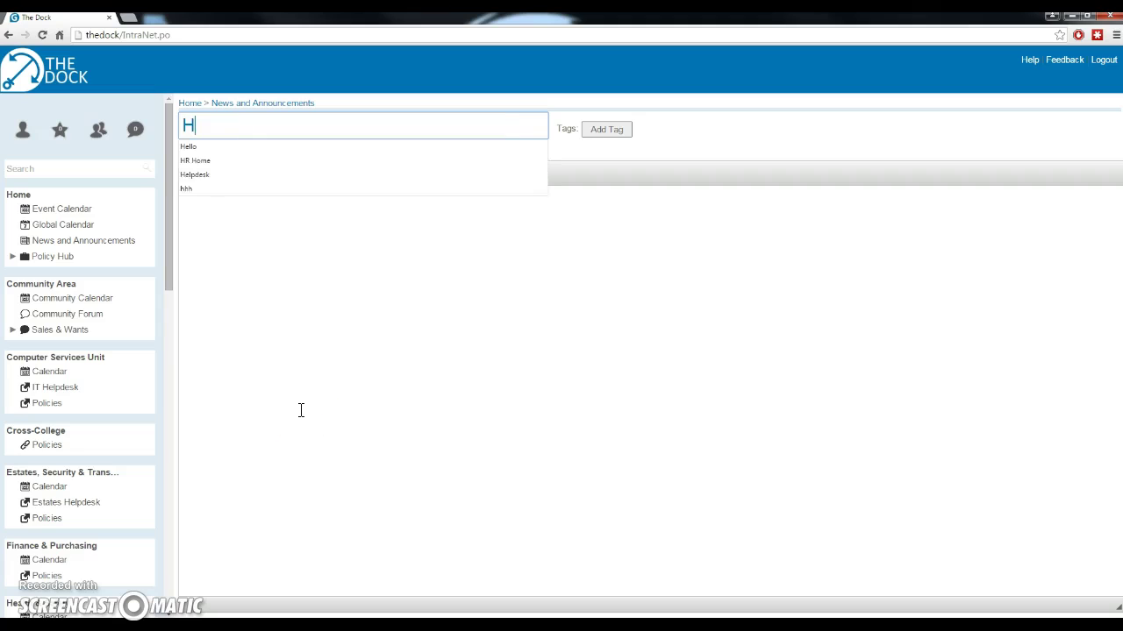
{"action": "left_click", "coordinate": [327, 391]}
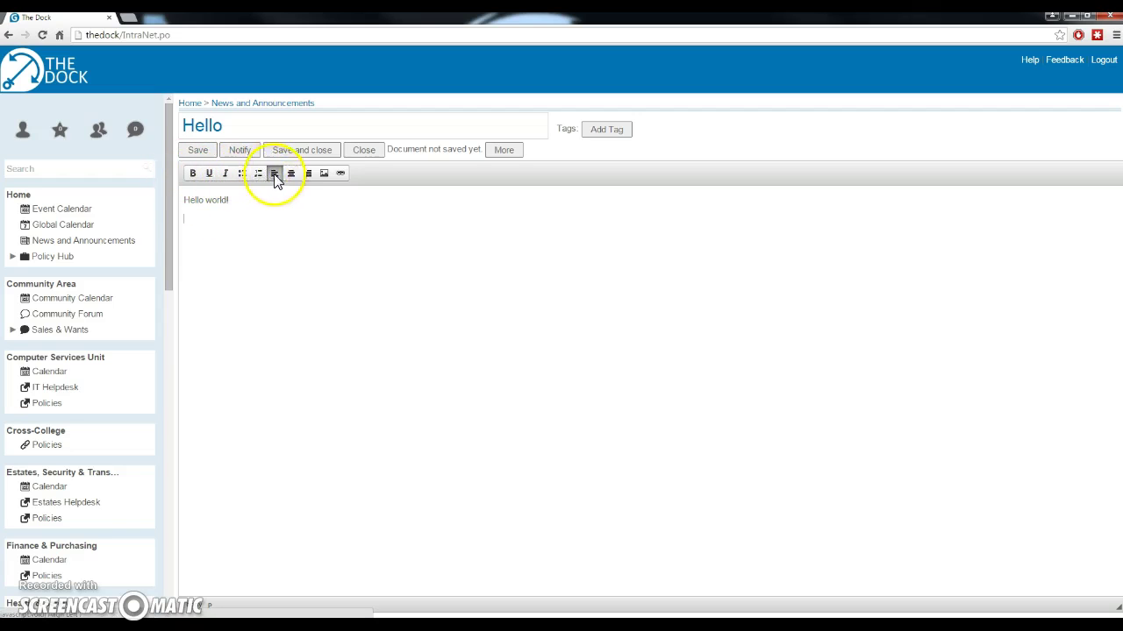
Show the editor's extended formatting tools and collapse them again
{"action": "left_click", "coordinate": [506, 151]}
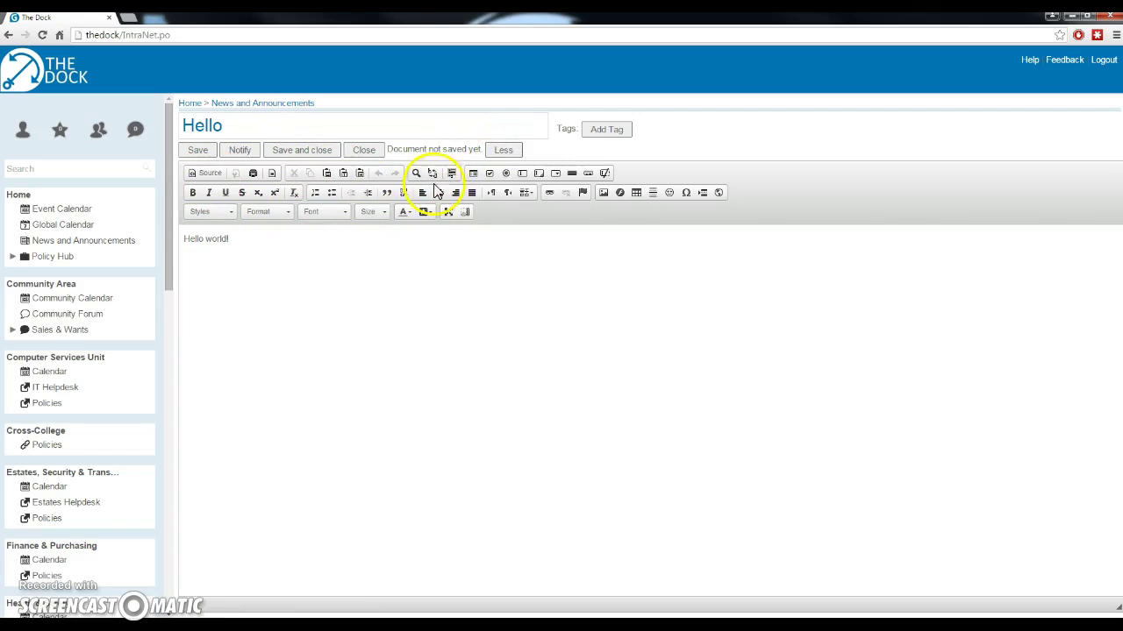
{"action": "left_click", "coordinate": [504, 150]}
Upload misimage.png into the announcement below the text, and save and close the announcement
{"action": "left_click", "coordinate": [200, 213]}
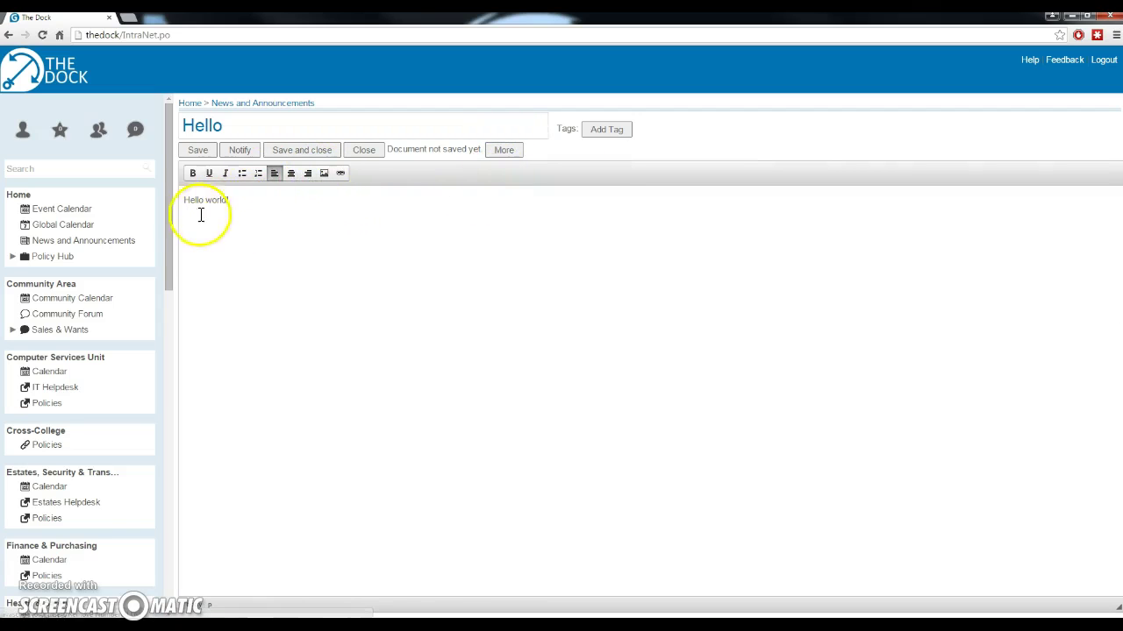
{"action": "left_click", "coordinate": [324, 174]}
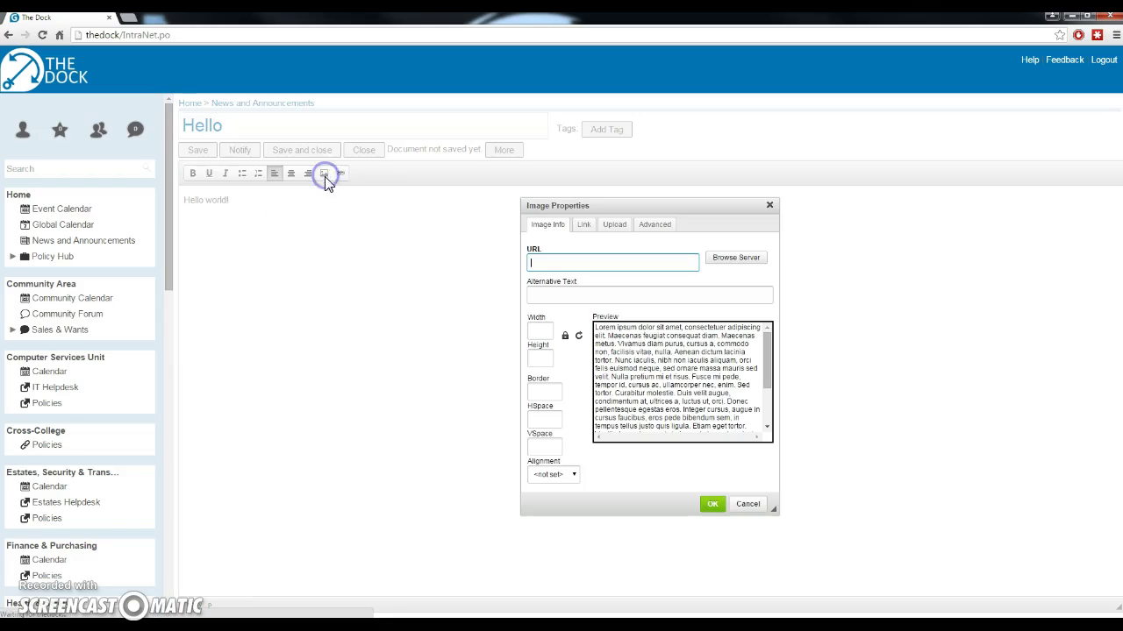
{"action": "left_click", "coordinate": [614, 225]}
{"action": "left_click", "coordinate": [550, 248]}
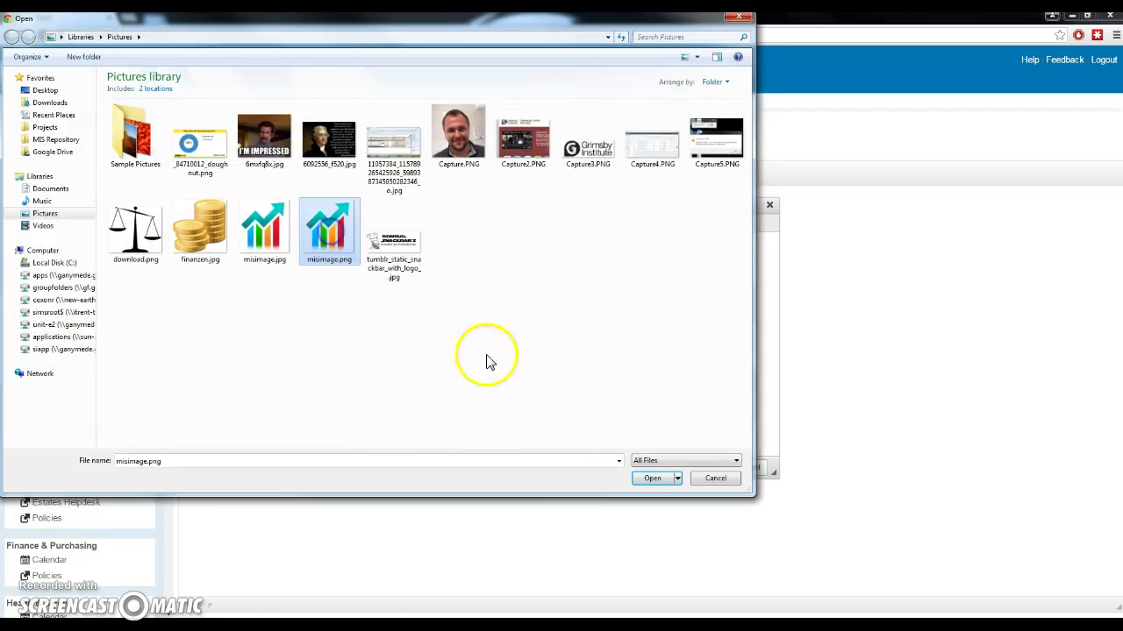
{"action": "left_click", "coordinate": [651, 478]}
{"action": "left_click", "coordinate": [708, 468]}
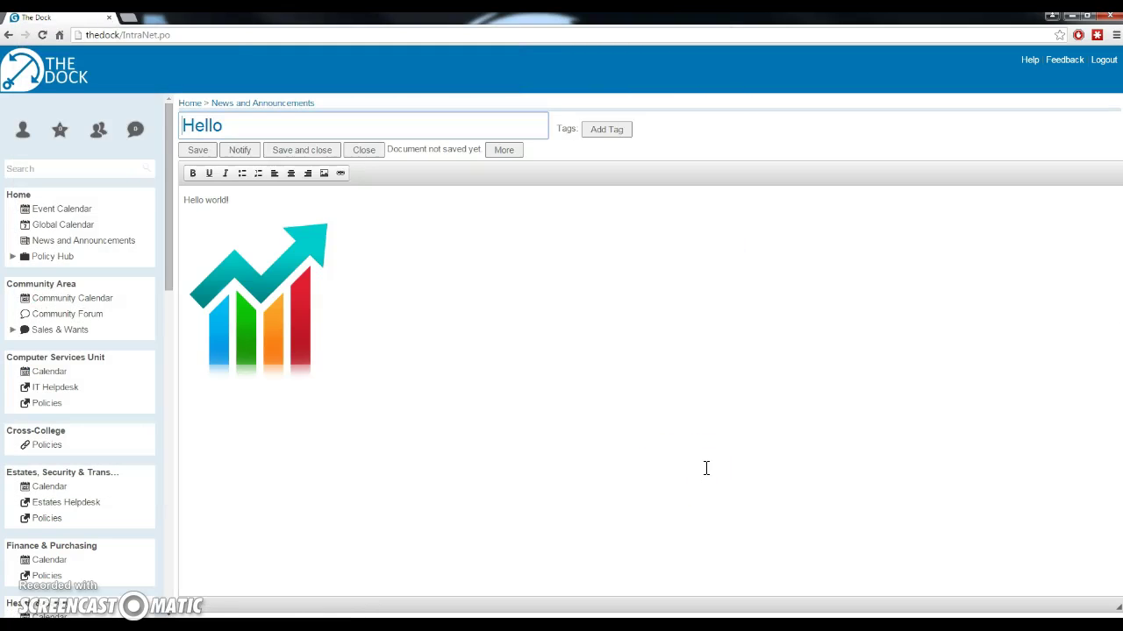
{"action": "left_click", "coordinate": [307, 151]}
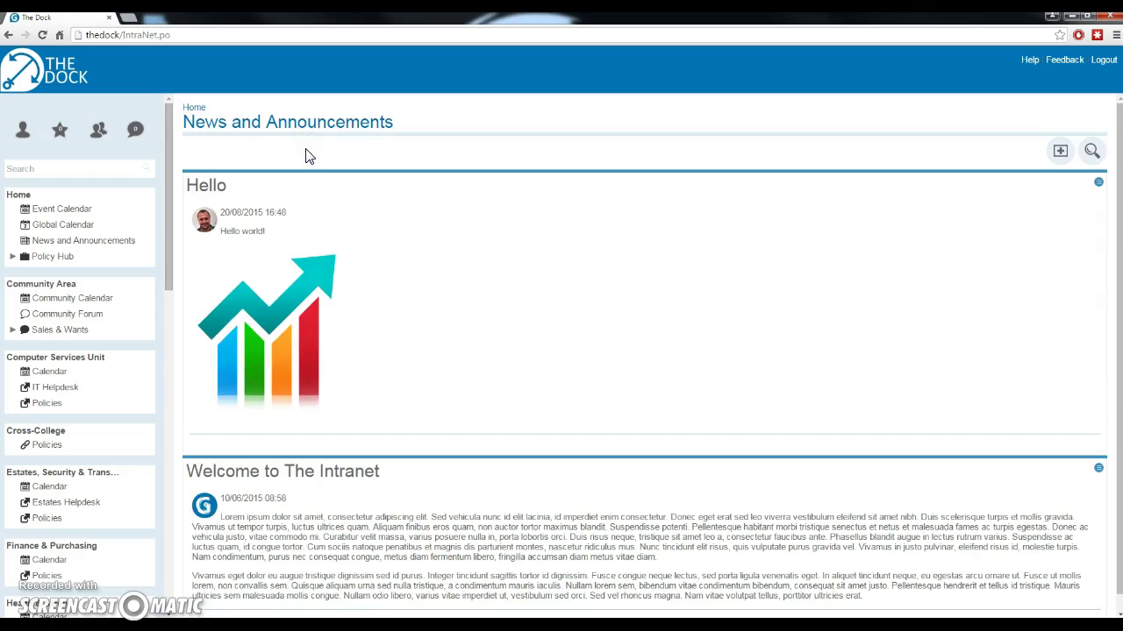
Look over the posted announcements and search News and Announcements for "intranet"
{"action": "scroll", "coordinate": [323, 326], "scroll_direction": "down", "scroll_amount": 1}
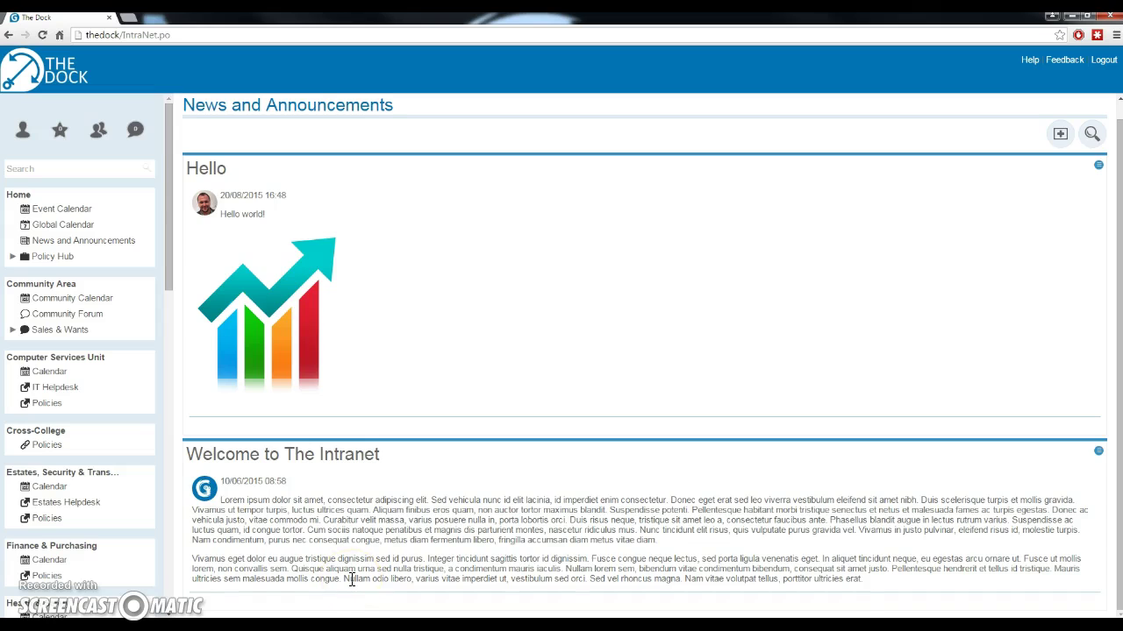
{"action": "scroll", "coordinate": [350, 579], "scroll_direction": "up", "scroll_amount": 1}
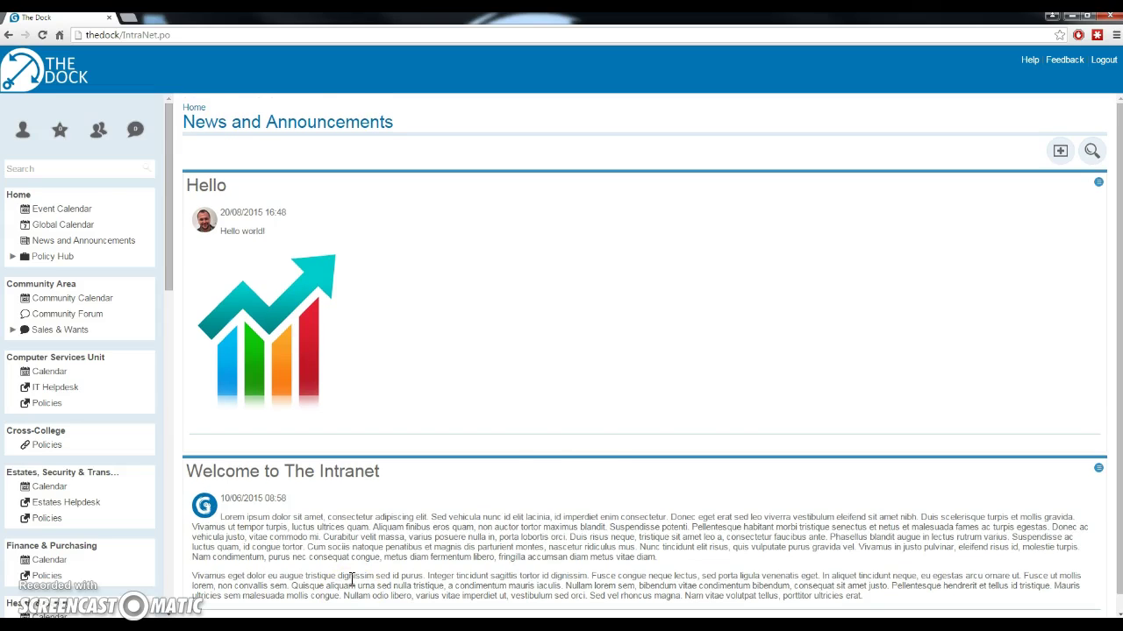
{"action": "left_click", "coordinate": [1089, 151]}
{"action": "left_click", "coordinate": [1026, 151]}
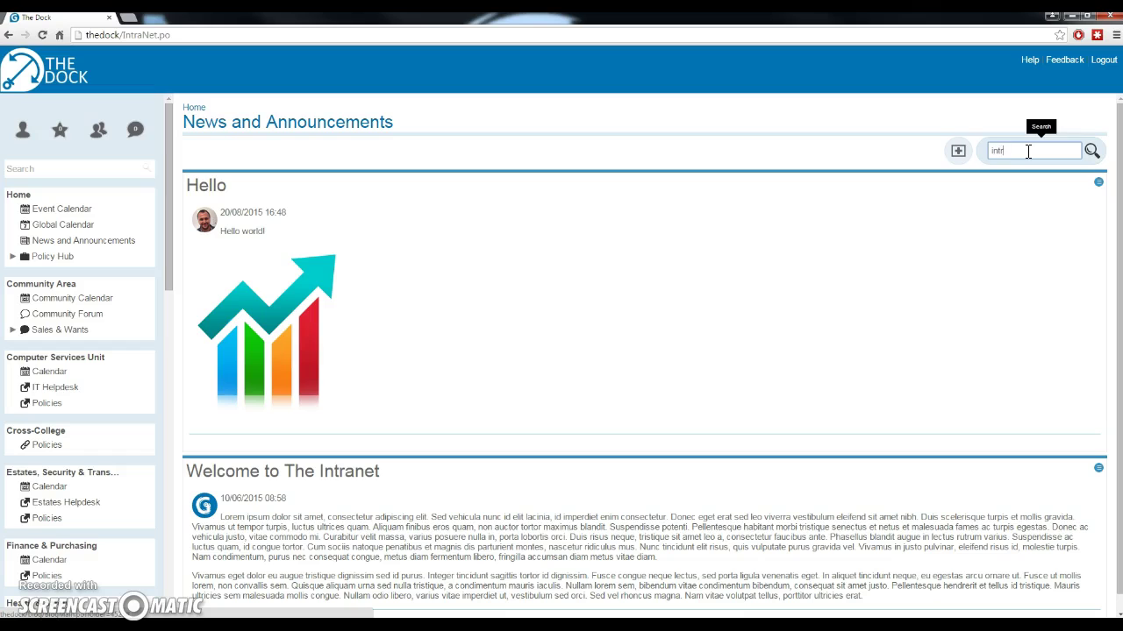
{"action": "key", "text": "Return"}
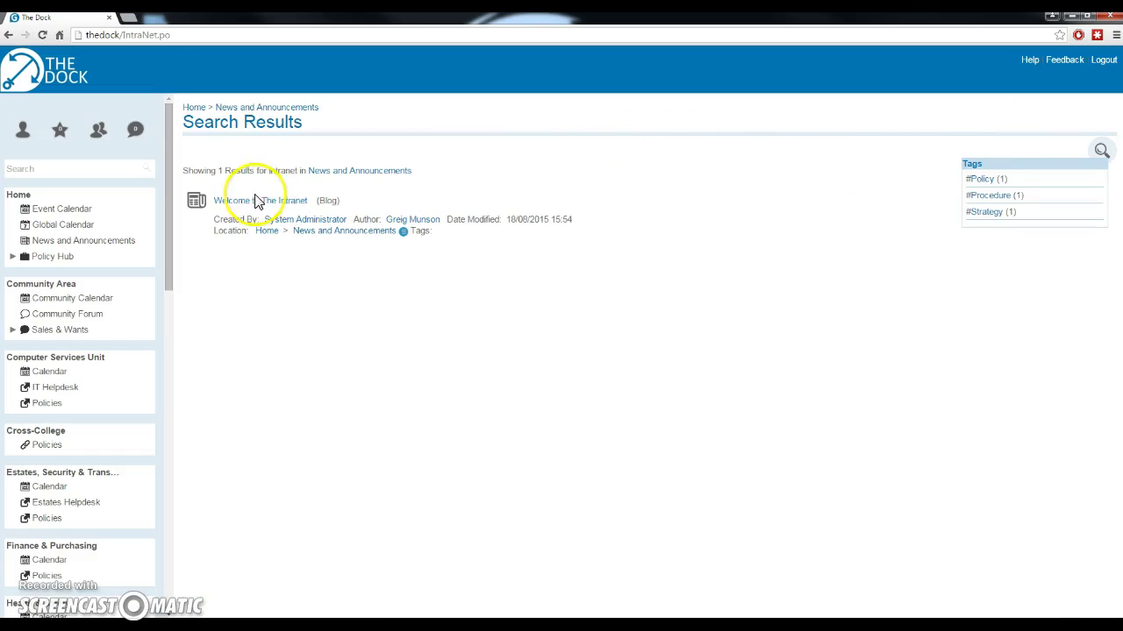
{"action": "left_click", "coordinate": [357, 432]}
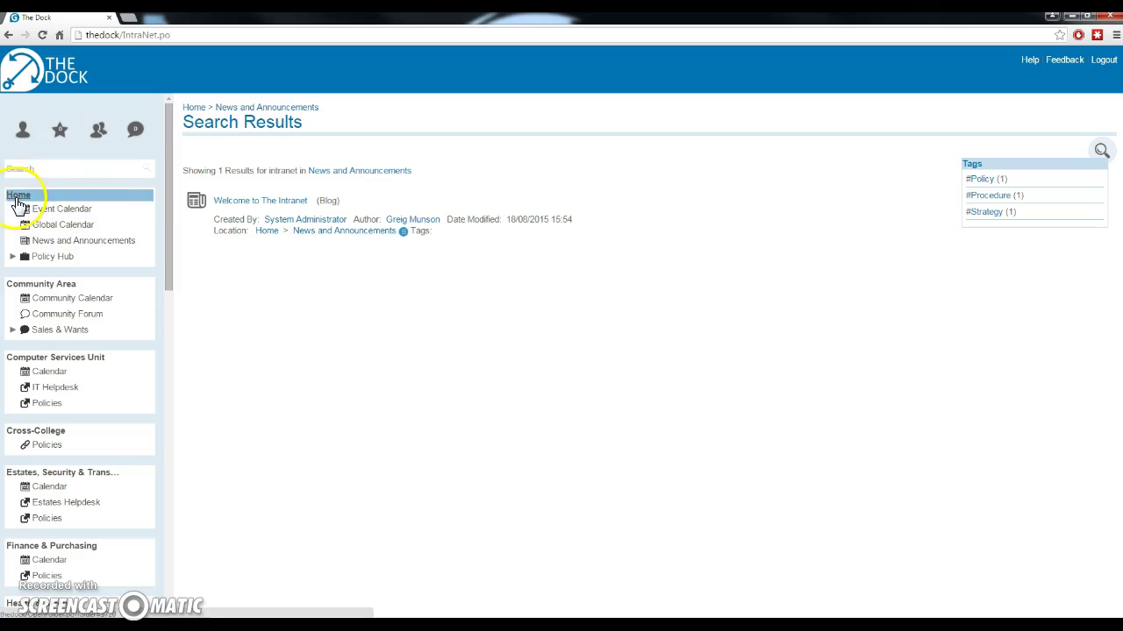
Return to the home page and open the own profile to review its job title and About Me text
{"action": "left_click", "coordinate": [41, 76]}
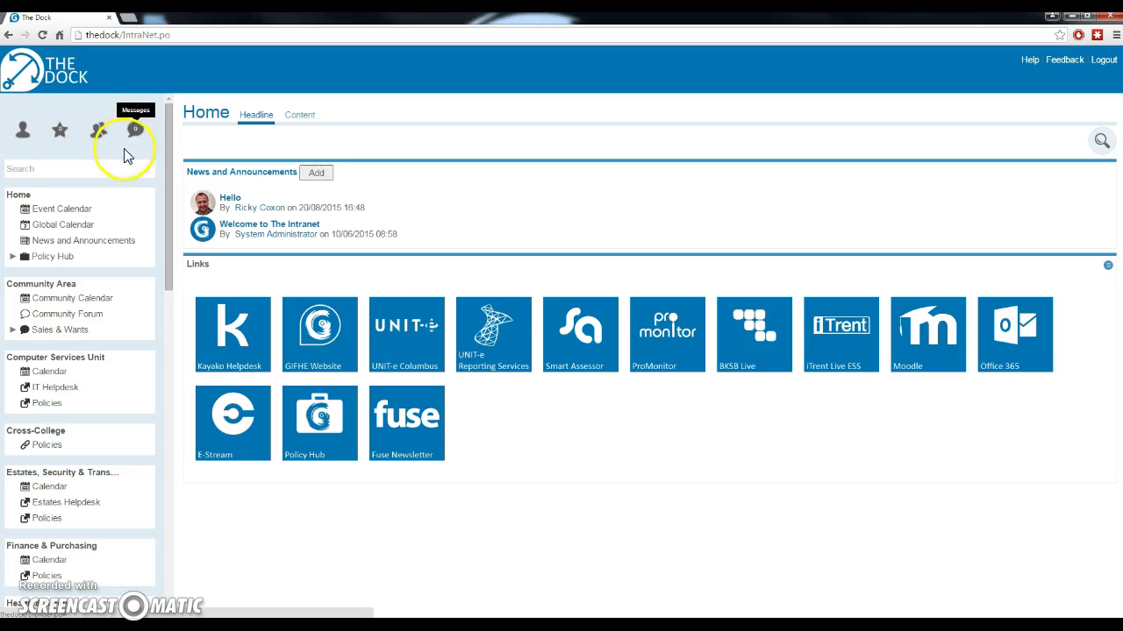
{"action": "left_click", "coordinate": [23, 131]}
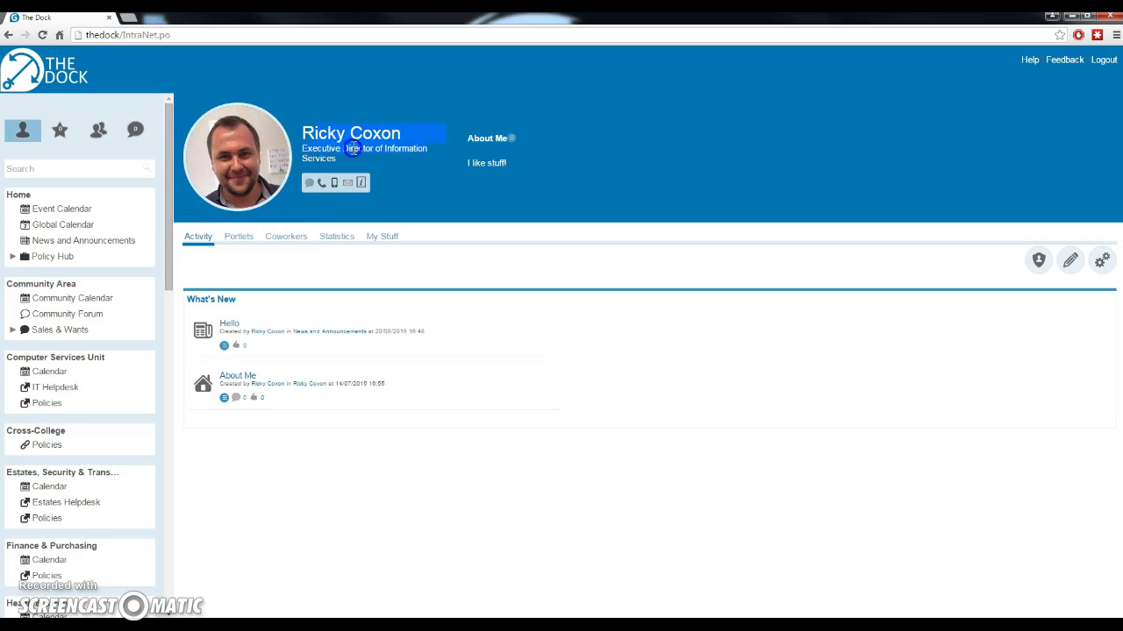
{"action": "left_click", "coordinate": [480, 138]}
{"action": "left_click_drag", "start_coordinate": [479, 137], "coordinate": [506, 143]}
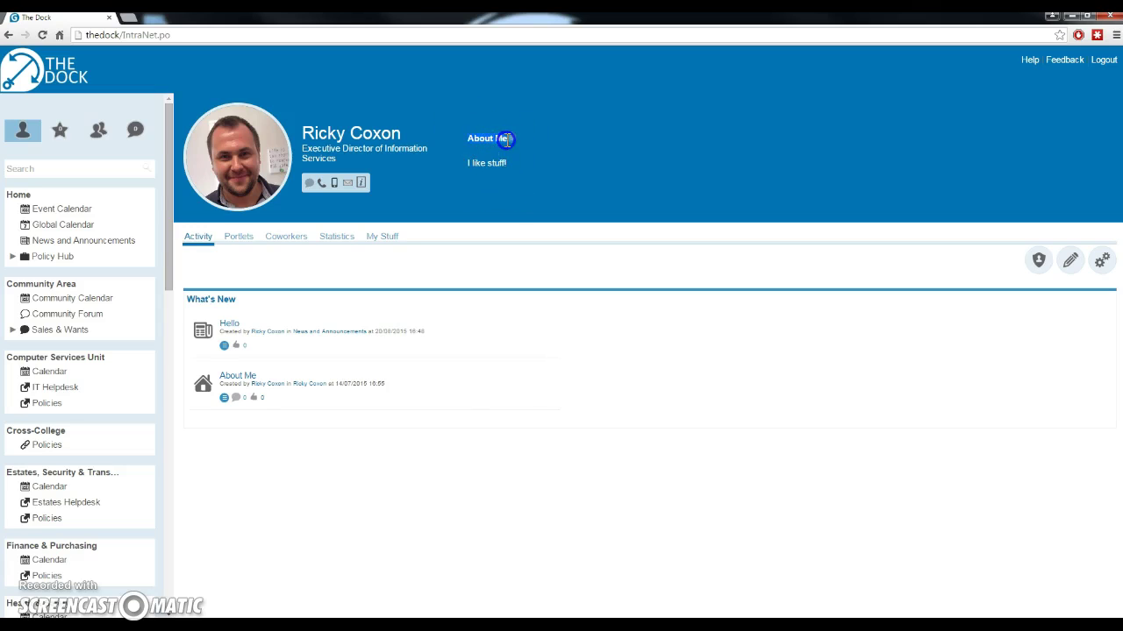
{"action": "left_click", "coordinate": [467, 163]}
Edit the profile's About Me text to read "I like IT!", and save and close it
{"action": "left_click", "coordinate": [512, 140]}
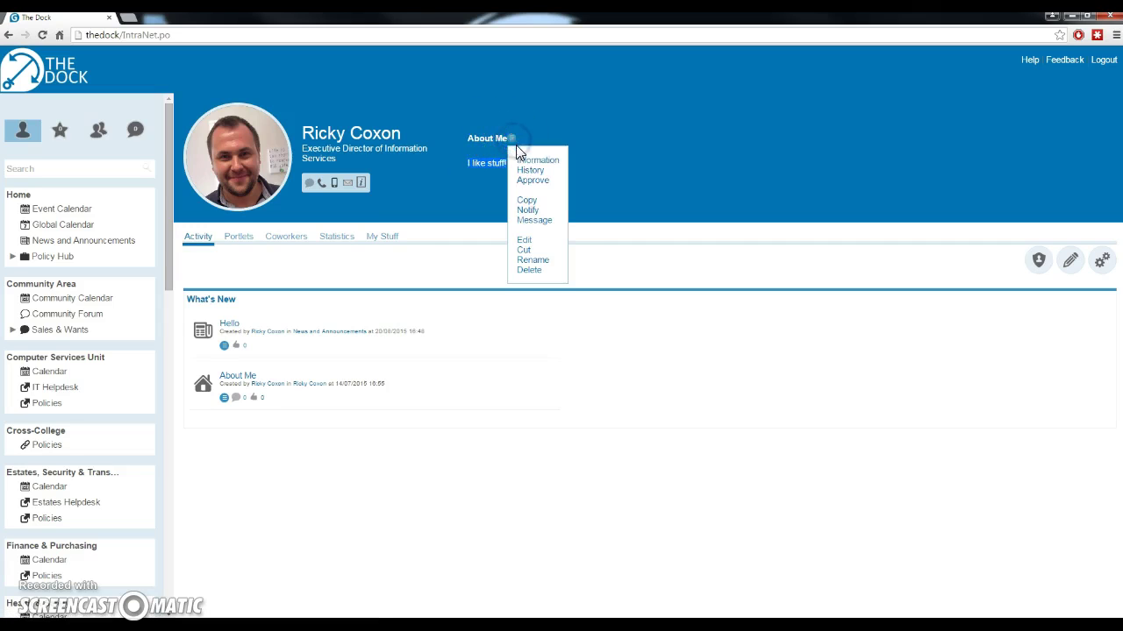
{"action": "left_click", "coordinate": [525, 243]}
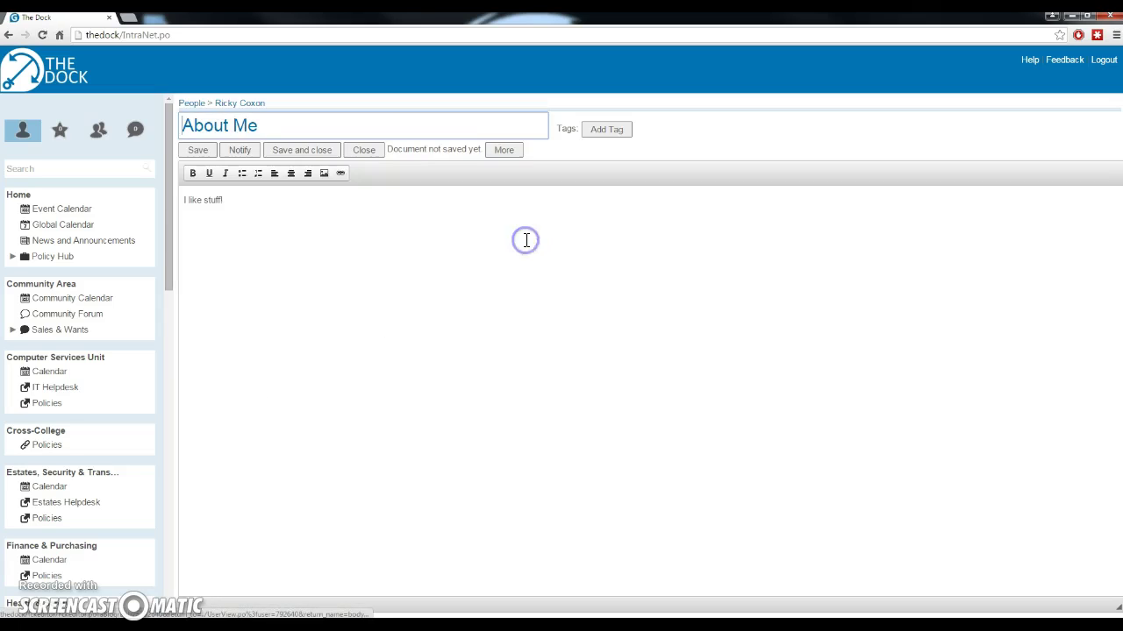
{"action": "left_click_drag", "start_coordinate": [247, 199], "coordinate": [175, 201]}
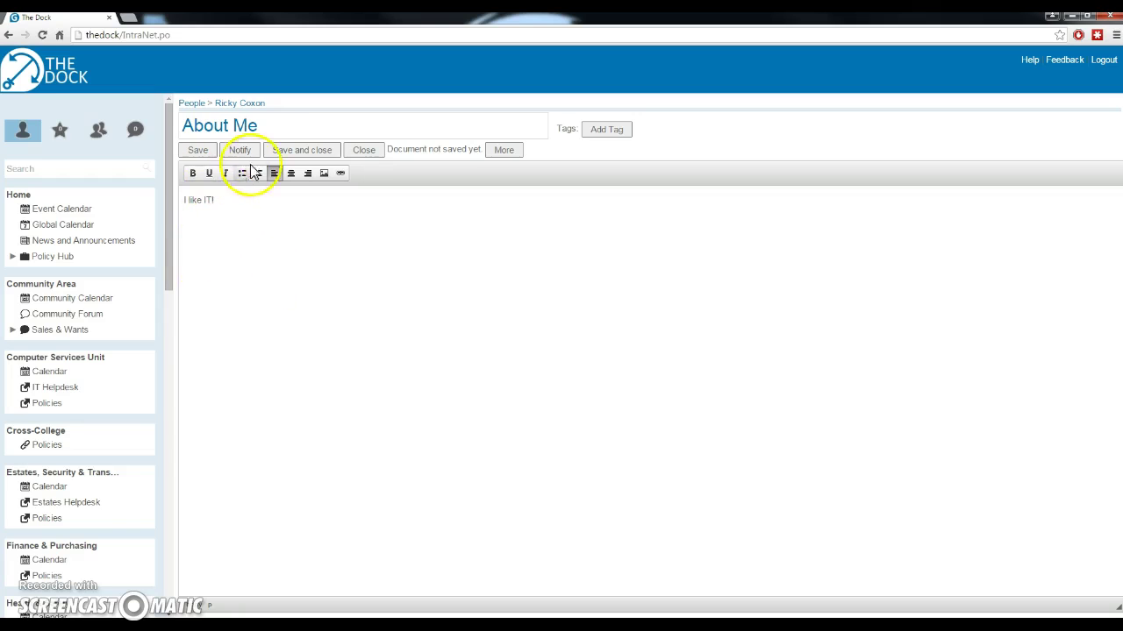
{"action": "left_click", "coordinate": [294, 152]}
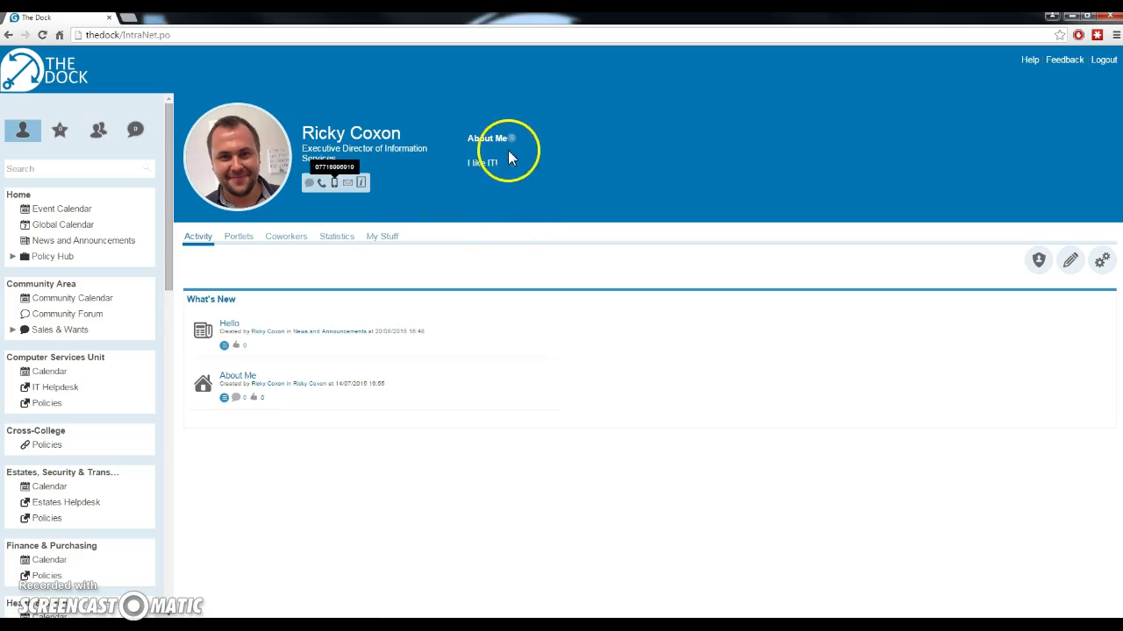
Check the phone details on the profile and open the profile's general settings for editing
{"action": "left_click", "coordinate": [469, 165]}
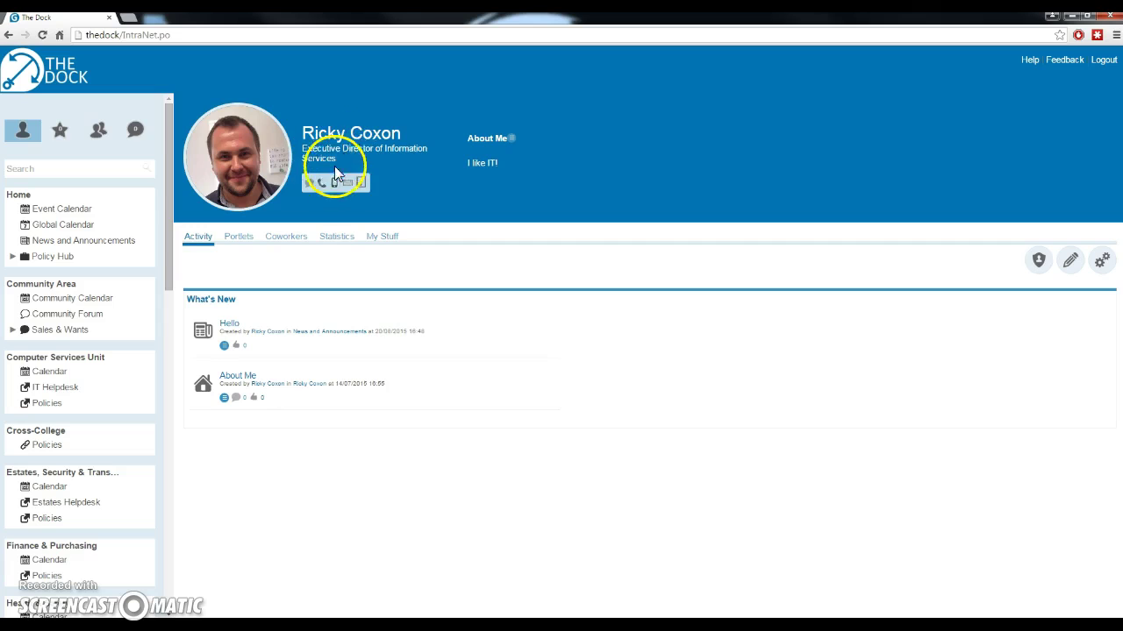
{"action": "mouse_move", "coordinate": [322, 184]}
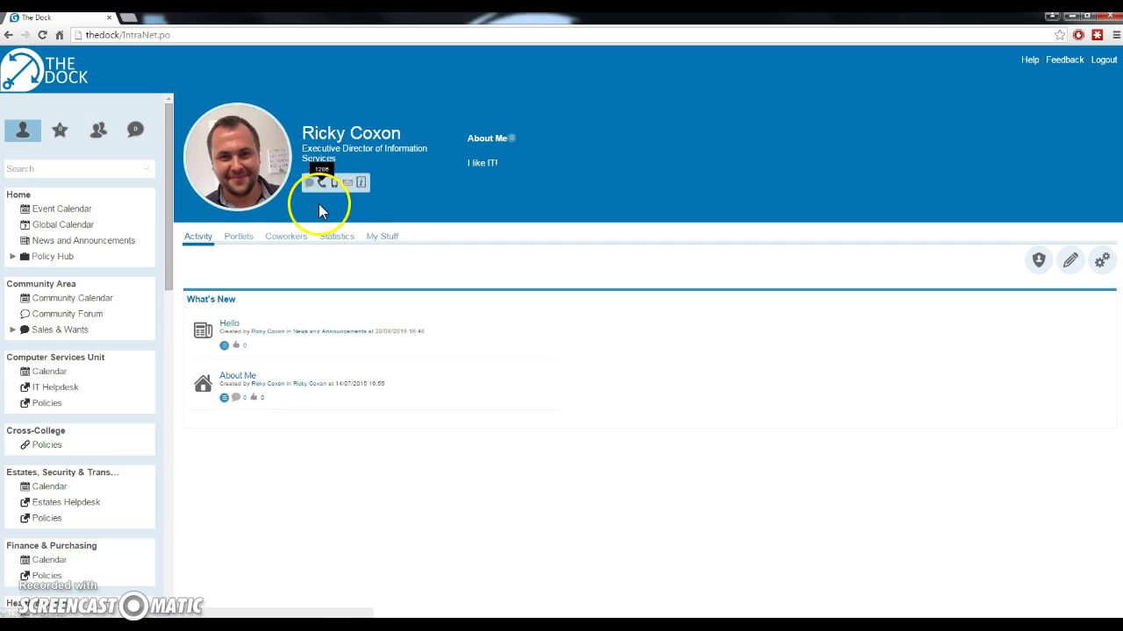
{"action": "left_click", "coordinate": [1070, 265]}
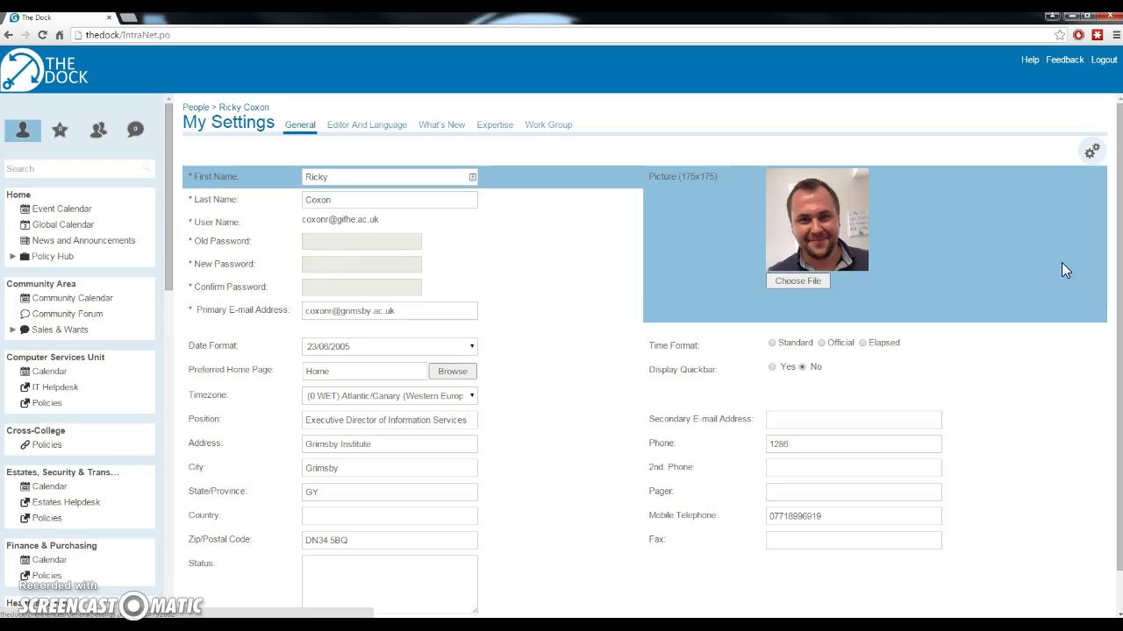
{"action": "left_click", "coordinate": [612, 332]}
{"action": "scroll", "coordinate": [607, 327], "scroll_direction": "down", "scroll_amount": 1}
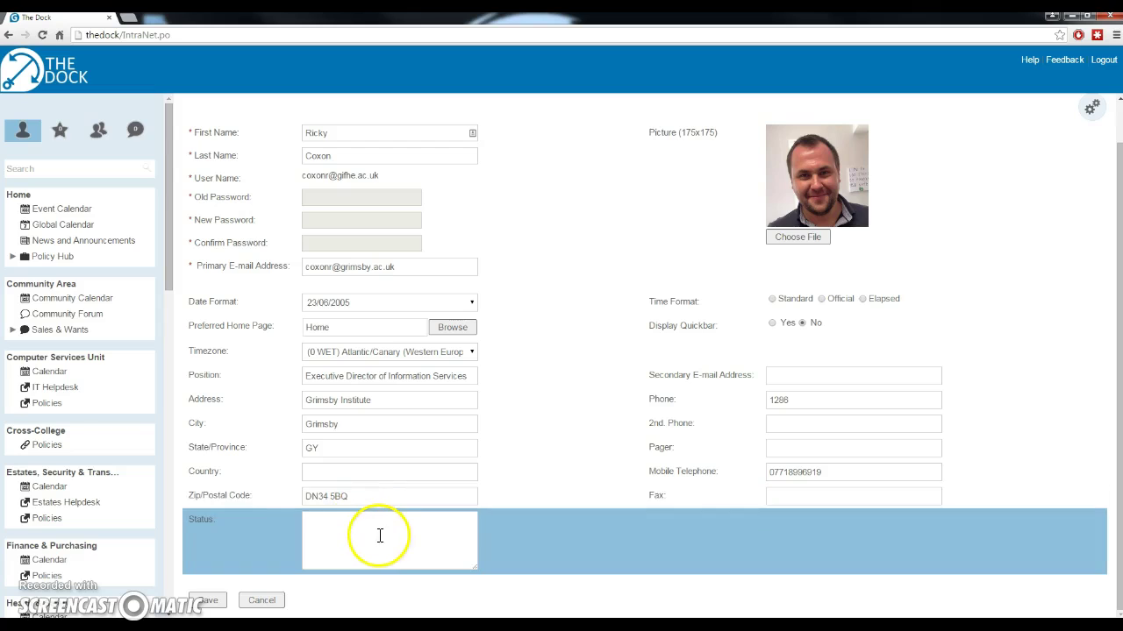
Review the editable first name, primary e-mail, position, phone and mobile telephone fields in the general settings
{"action": "left_click", "coordinate": [359, 132]}
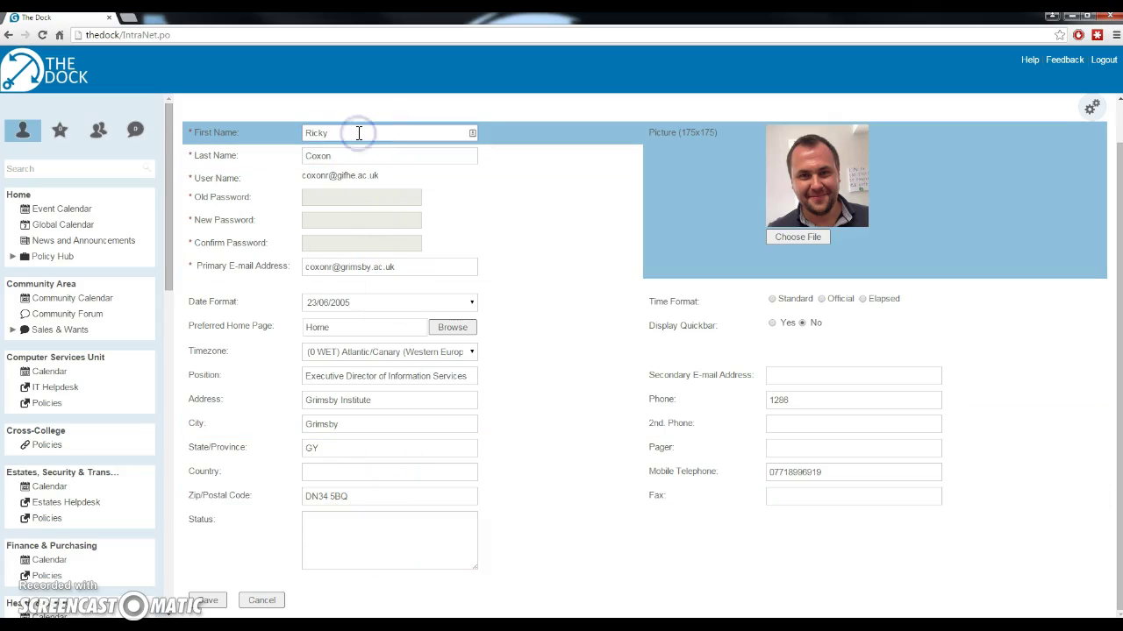
{"action": "key", "text": "BackSpace"}
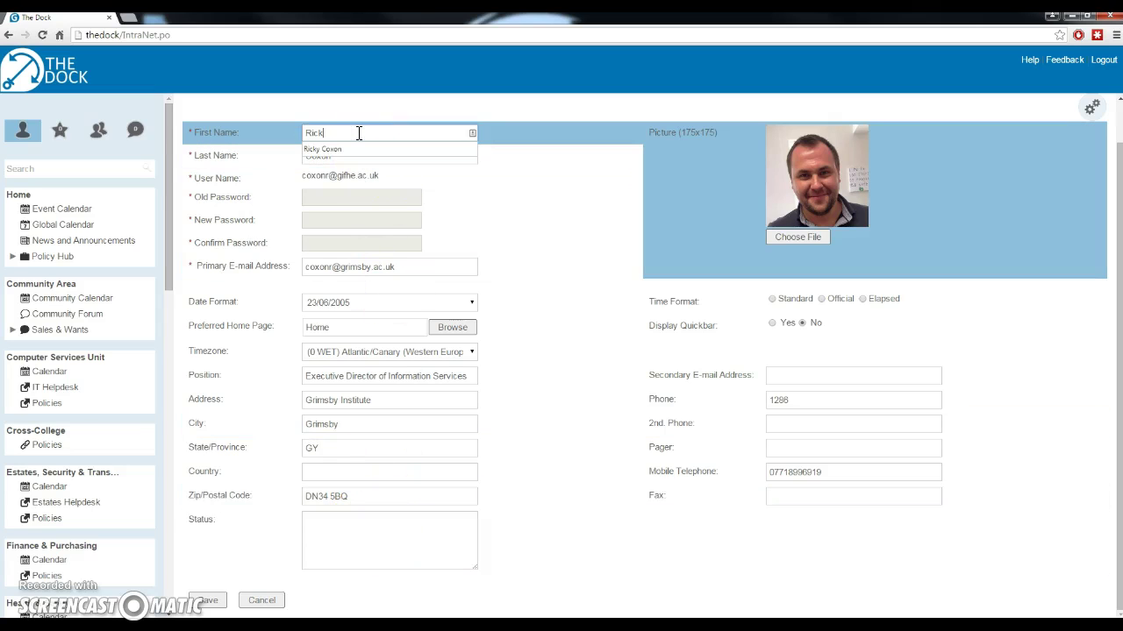
{"action": "left_click", "coordinate": [474, 211]}
{"action": "left_click_drag", "start_coordinate": [400, 268], "coordinate": [313, 272]}
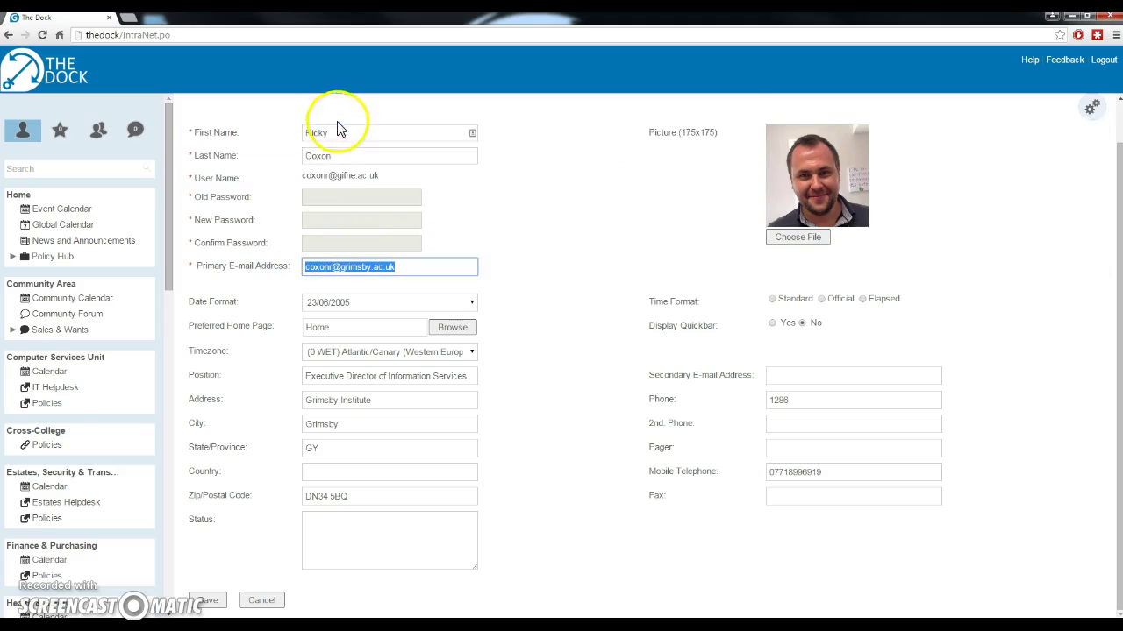
{"action": "left_click_drag", "start_coordinate": [324, 376], "coordinate": [472, 372]}
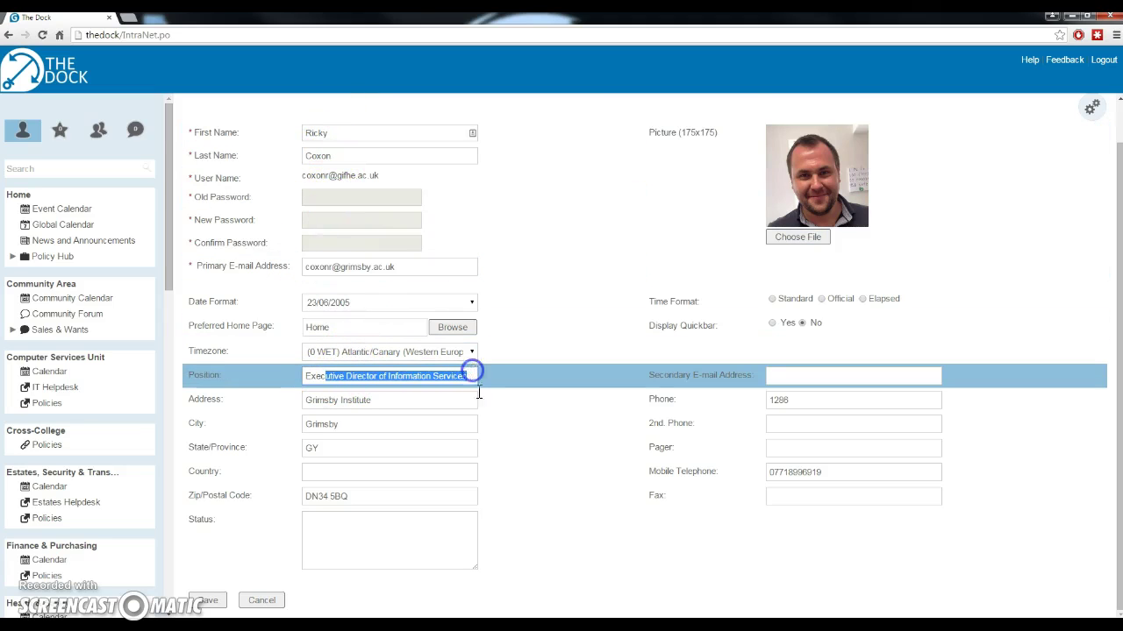
{"action": "left_click", "coordinate": [801, 400]}
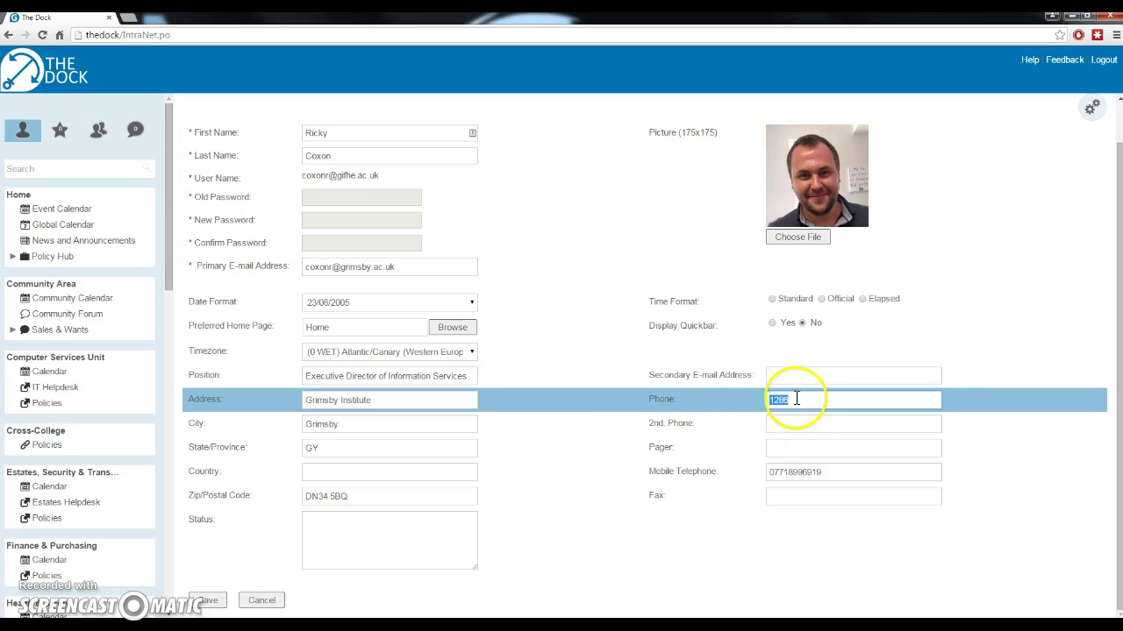
{"action": "left_click", "coordinate": [792, 420]}
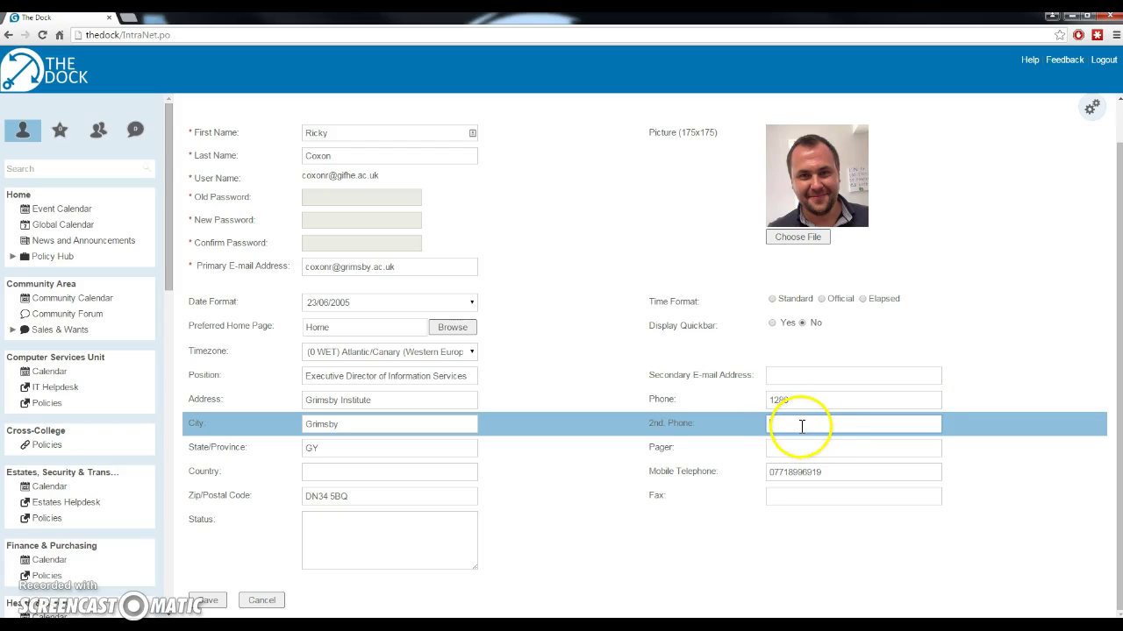
{"action": "left_click", "coordinate": [821, 471]}
{"action": "left_click_drag", "start_coordinate": [821, 471], "coordinate": [764, 471]}
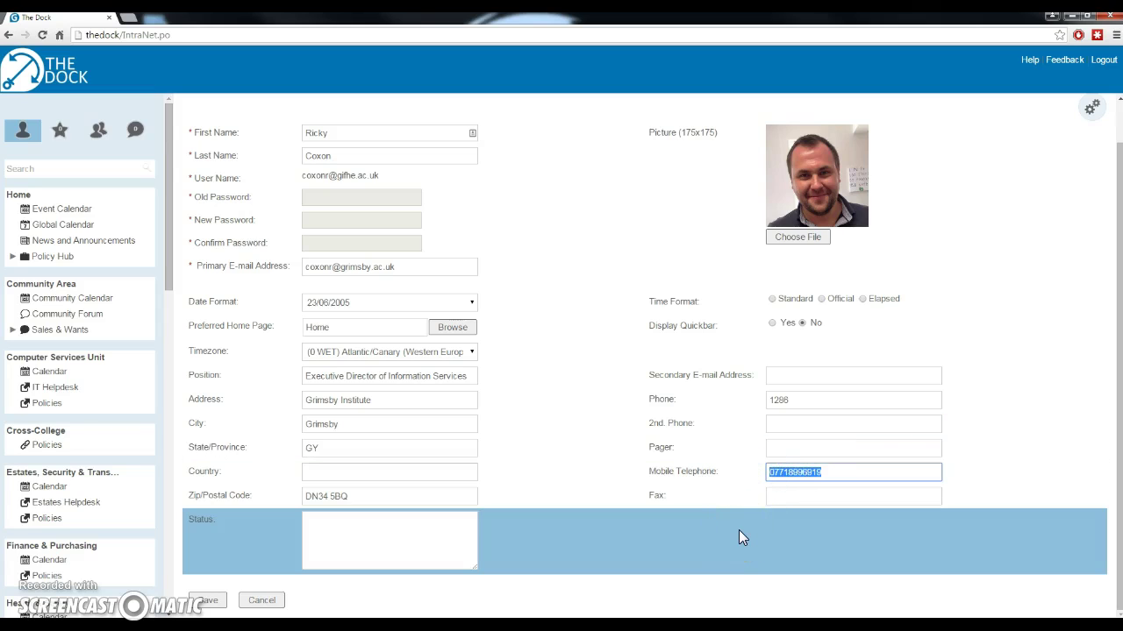
Browse the Pictures library for a profile picture, and cancel the file selection without choosing an image
{"action": "left_click", "coordinate": [795, 236]}
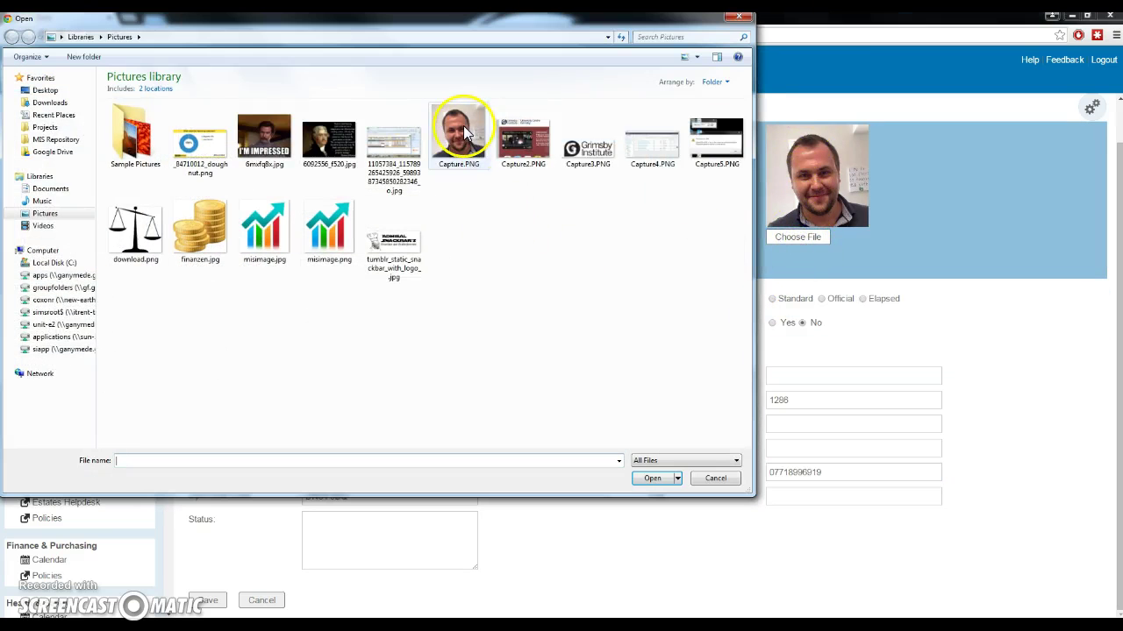
{"action": "left_click", "coordinate": [717, 480]}
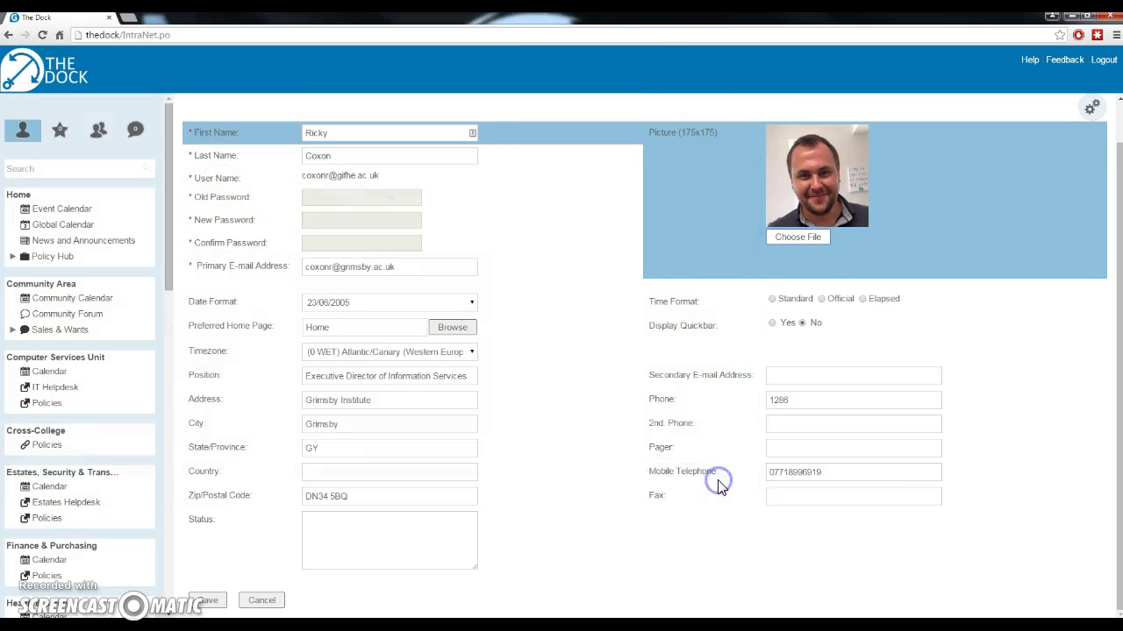
{"action": "scroll", "coordinate": [602, 378], "scroll_direction": "up", "scroll_amount": 2}
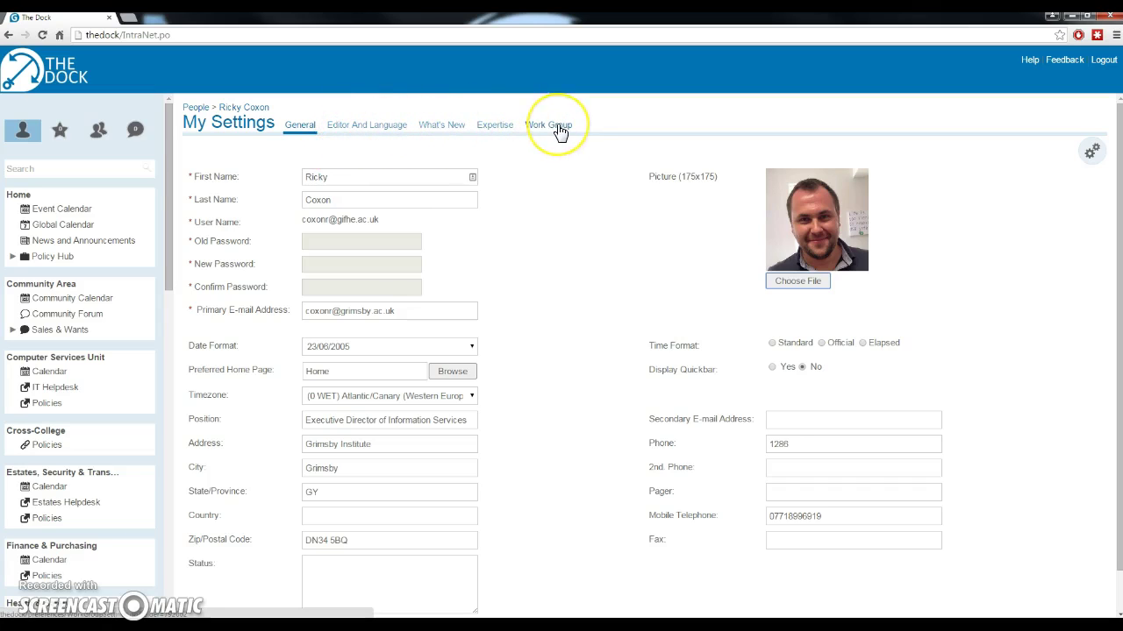
Open the People directory and look through the staff list, returning to its beginning
{"action": "left_click", "coordinate": [98, 134]}
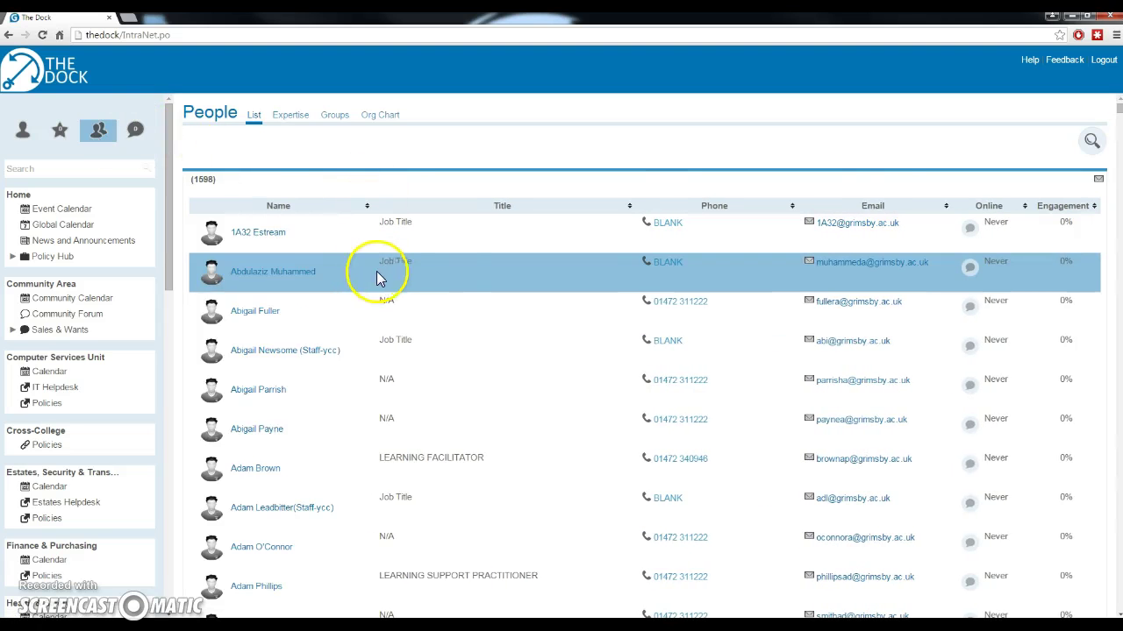
{"action": "scroll", "coordinate": [481, 324], "scroll_direction": "down", "scroll_amount": 3}
{"action": "scroll", "coordinate": [480, 331], "scroll_direction": "down", "scroll_amount": 12}
{"action": "scroll", "coordinate": [481, 332], "scroll_direction": "down", "scroll_amount": 15}
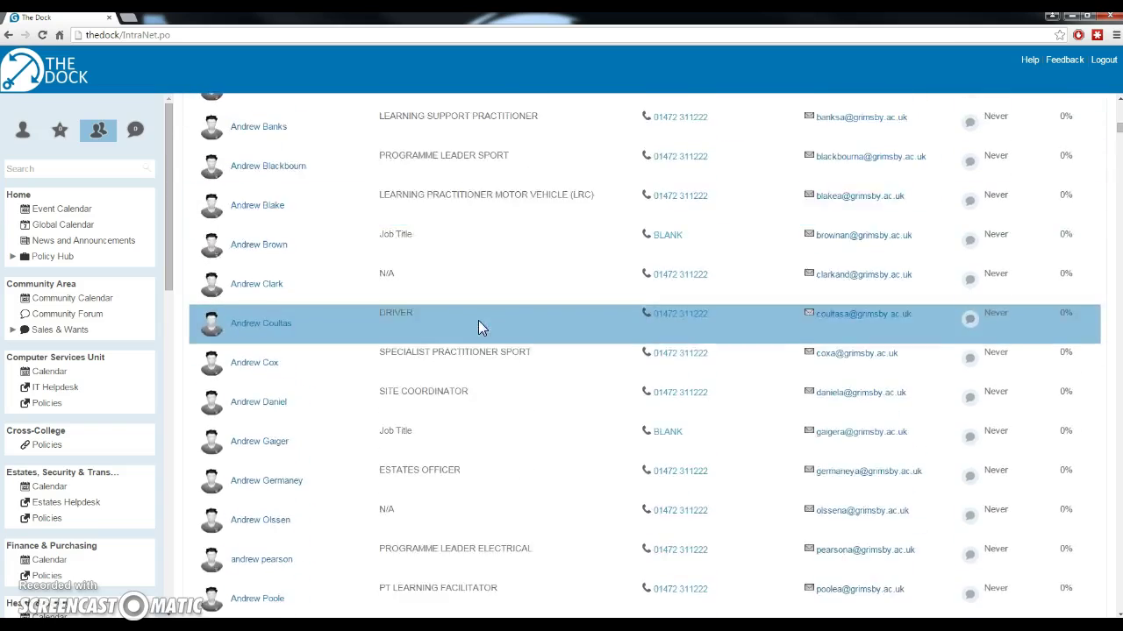
{"action": "scroll", "coordinate": [479, 325], "scroll_direction": "down", "scroll_amount": 15}
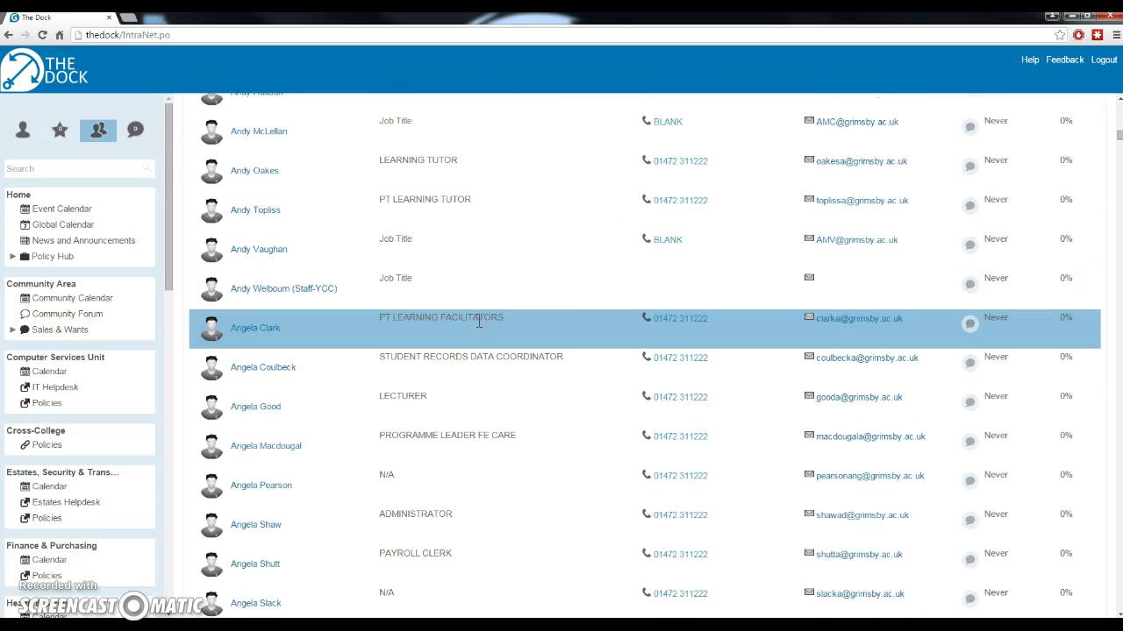
{"action": "scroll", "coordinate": [478, 355], "scroll_direction": "up", "scroll_amount": 6}
{"action": "scroll", "coordinate": [478, 354], "scroll_direction": "up", "scroll_amount": 15}
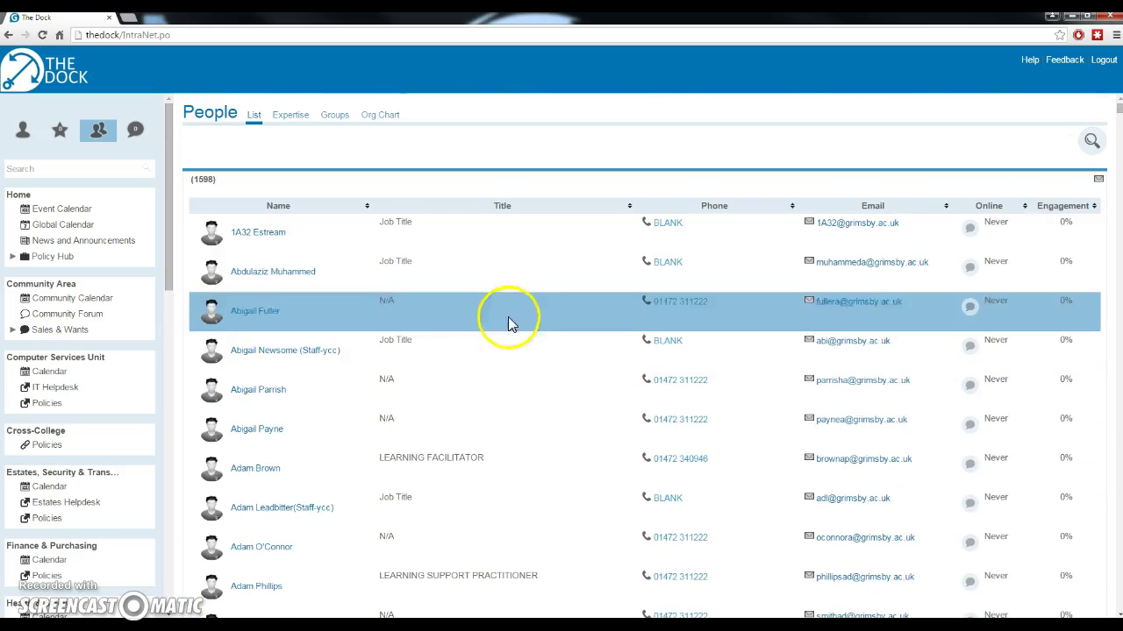
Search the People list by the own first name, and repeat the search with only part of that name
{"action": "left_click", "coordinate": [1092, 143]}
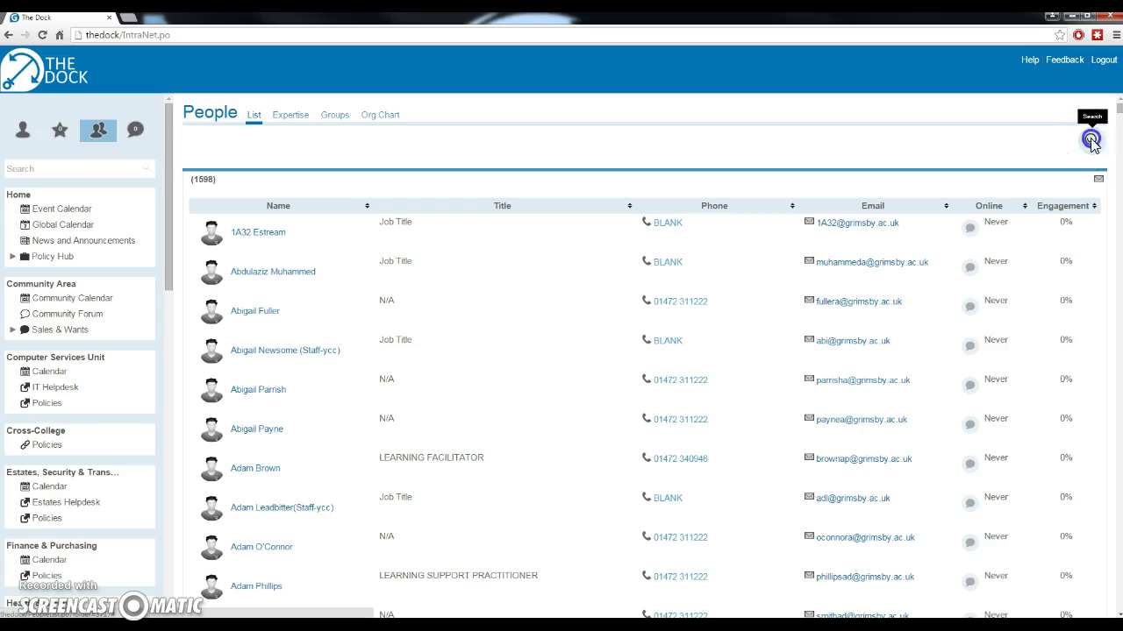
{"action": "left_click", "coordinate": [1044, 142]}
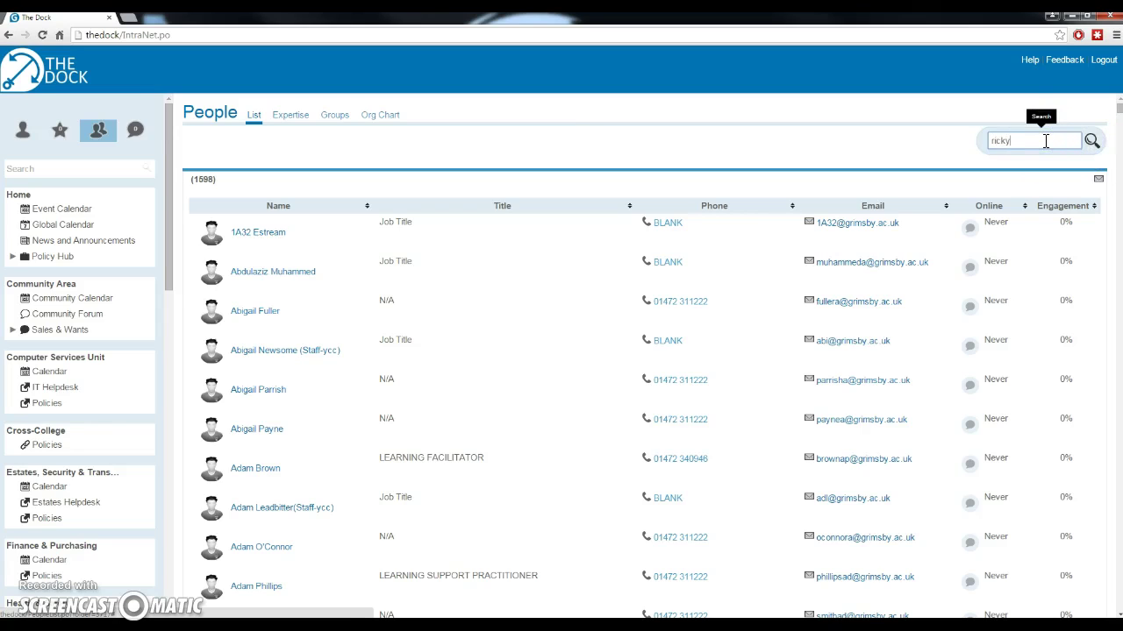
{"action": "key", "text": "Return"}
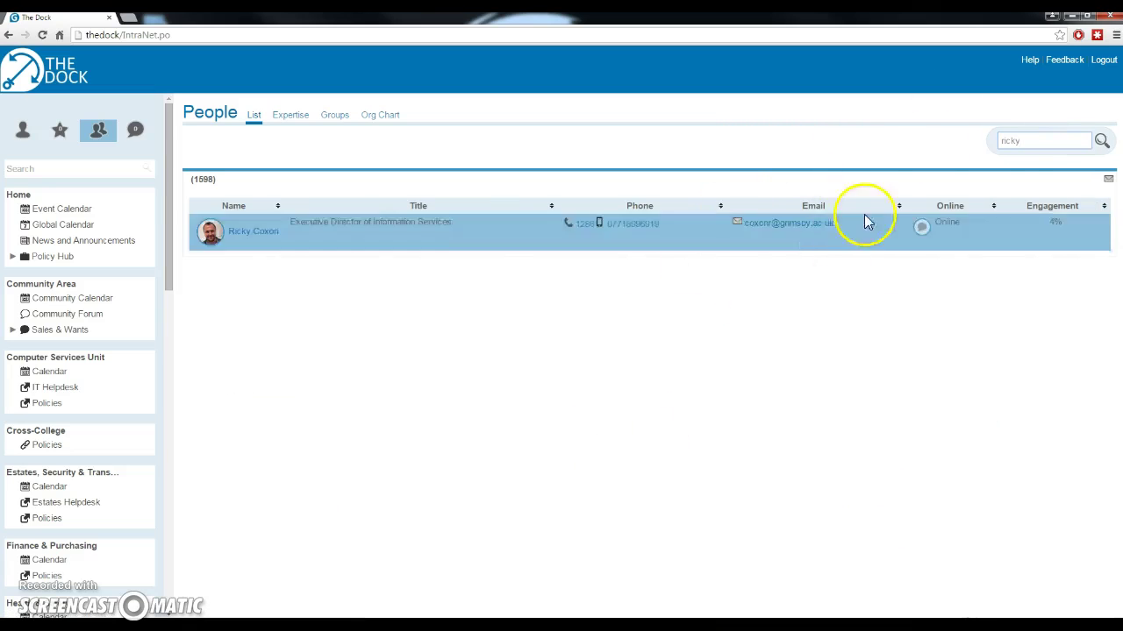
{"action": "left_click", "coordinate": [1037, 138]}
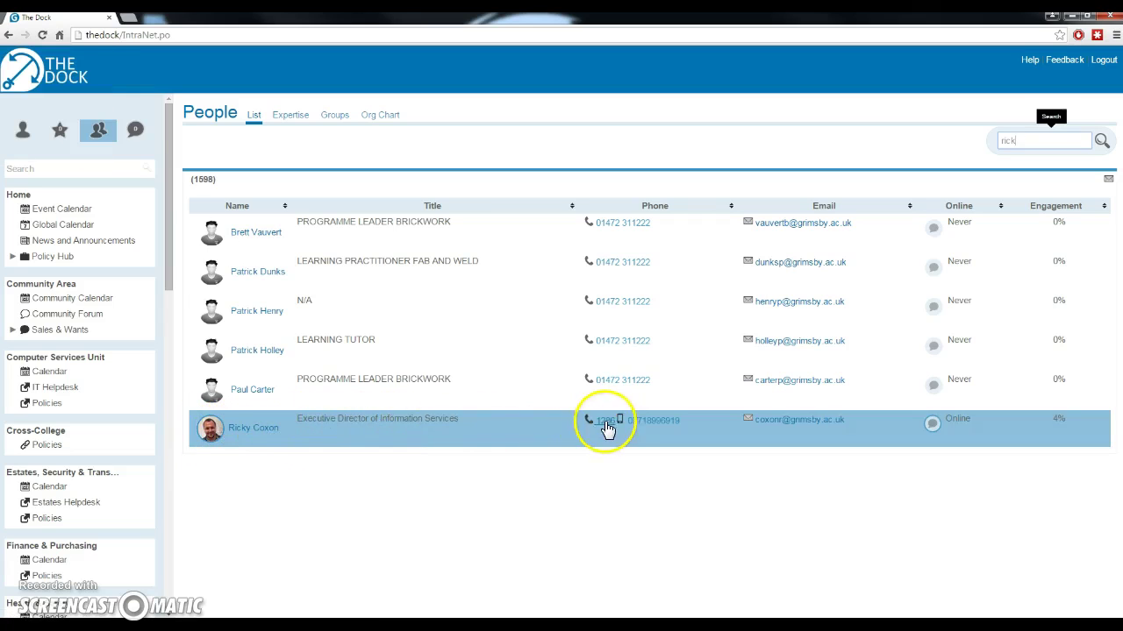
Start an e-mail to the own address from the People list, and close the draft without saving it
{"action": "left_click", "coordinate": [808, 421]}
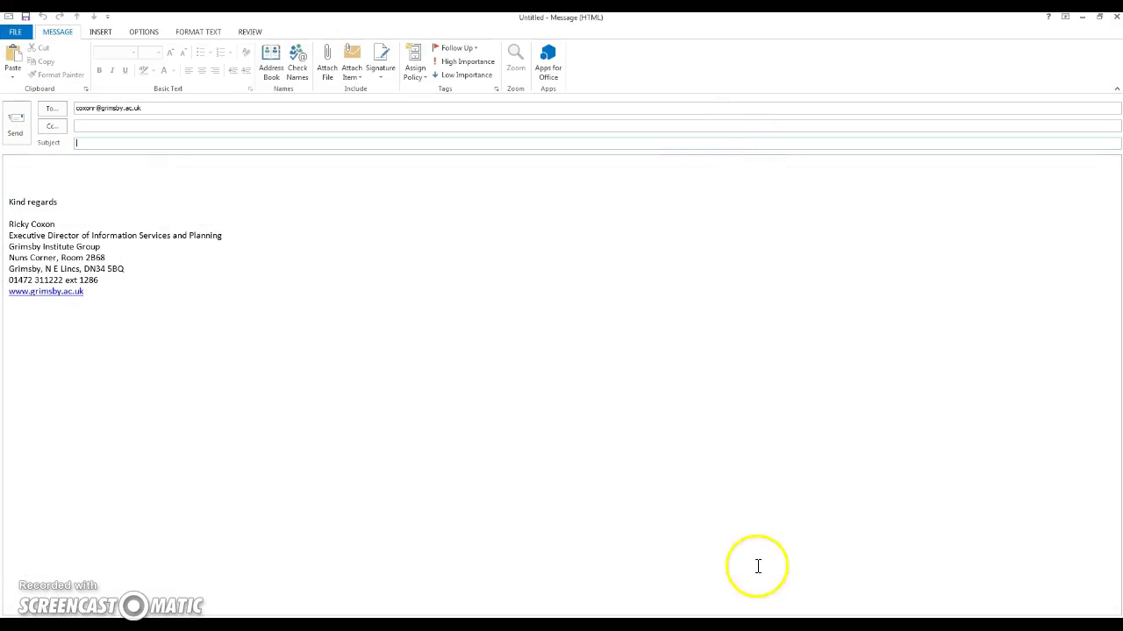
{"action": "left_click", "coordinate": [1117, 19]}
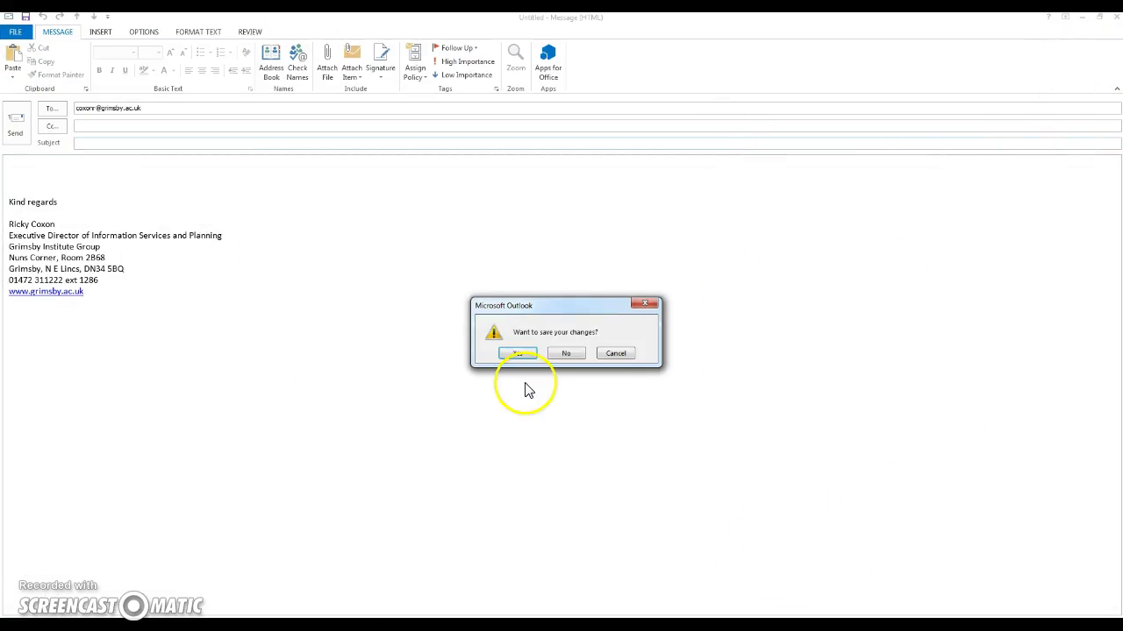
{"action": "left_click", "coordinate": [571, 350]}
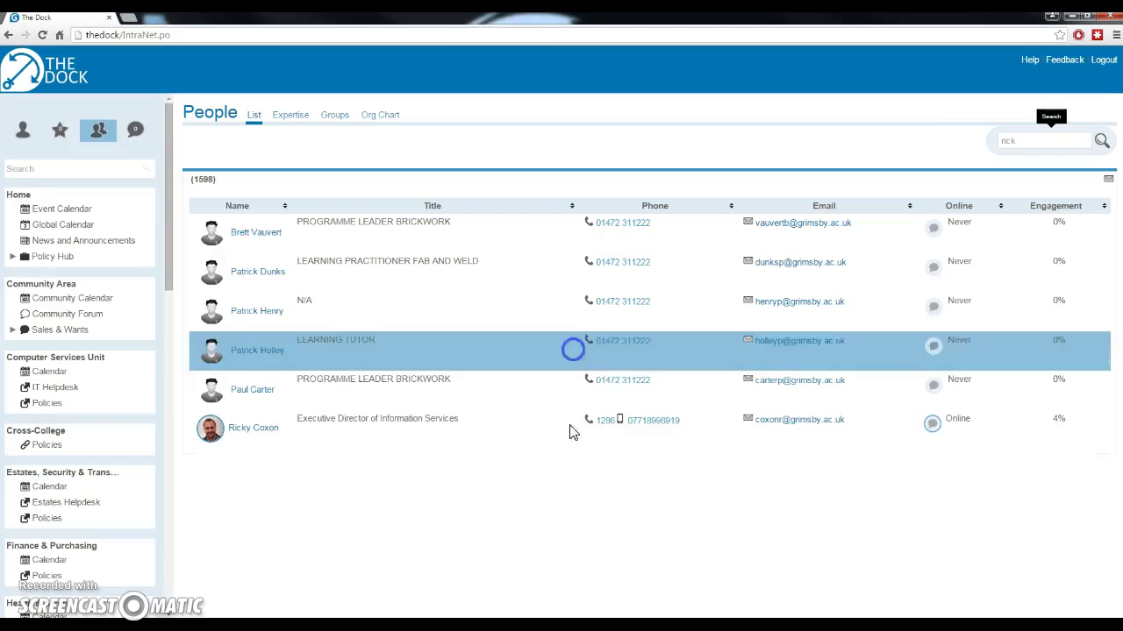
Open a chat with the own entry in the People list and send "Hello are you the intranet?"
{"action": "left_click", "coordinate": [933, 427]}
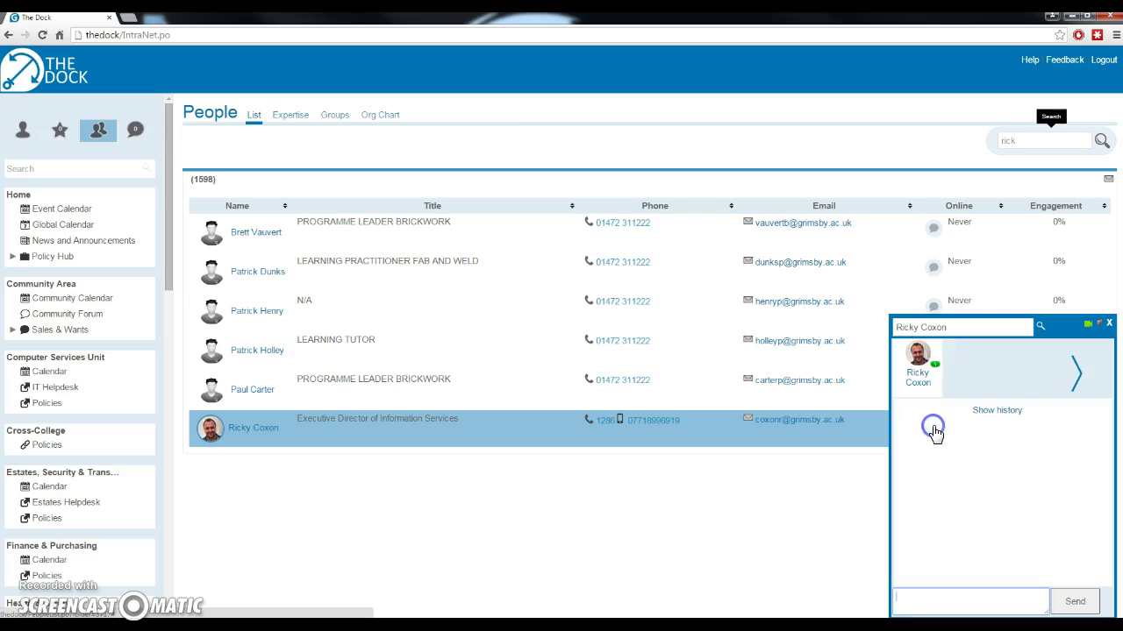
{"action": "left_click", "coordinate": [982, 597]}
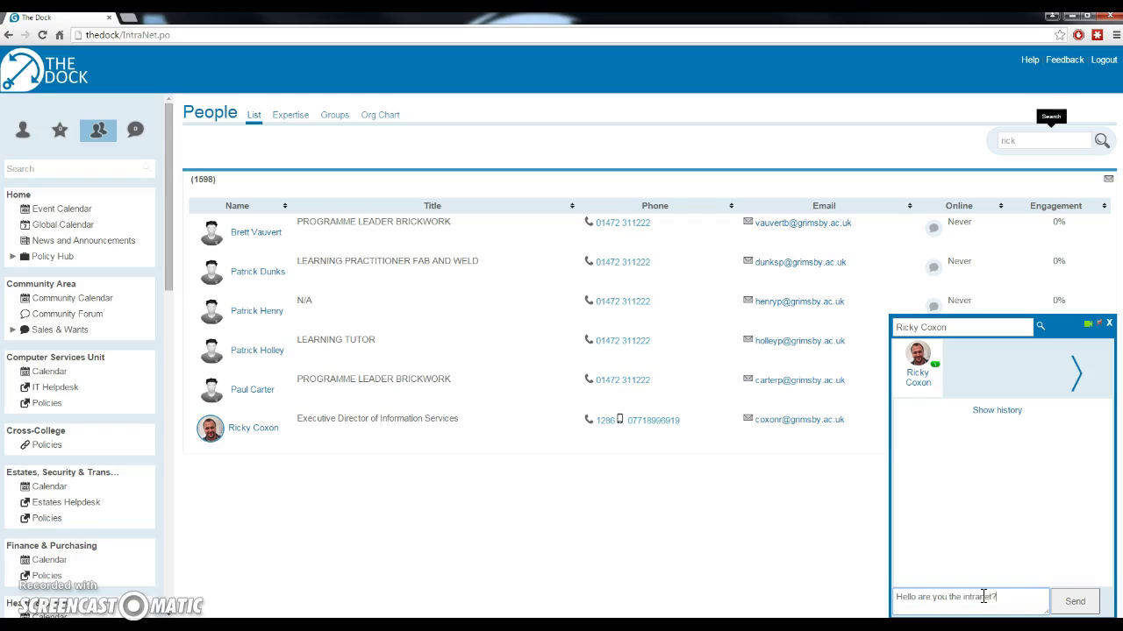
{"action": "key", "text": "Return"}
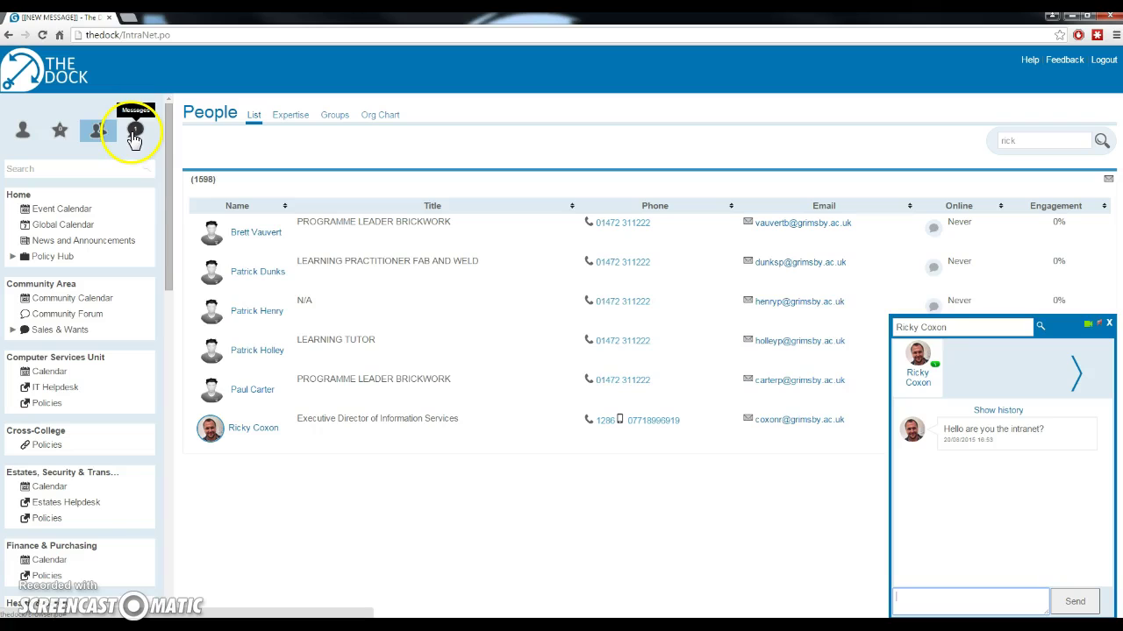
Close the chat, reopen the conversation from the new message notification to read it, and close it again
{"action": "left_click", "coordinate": [1110, 326]}
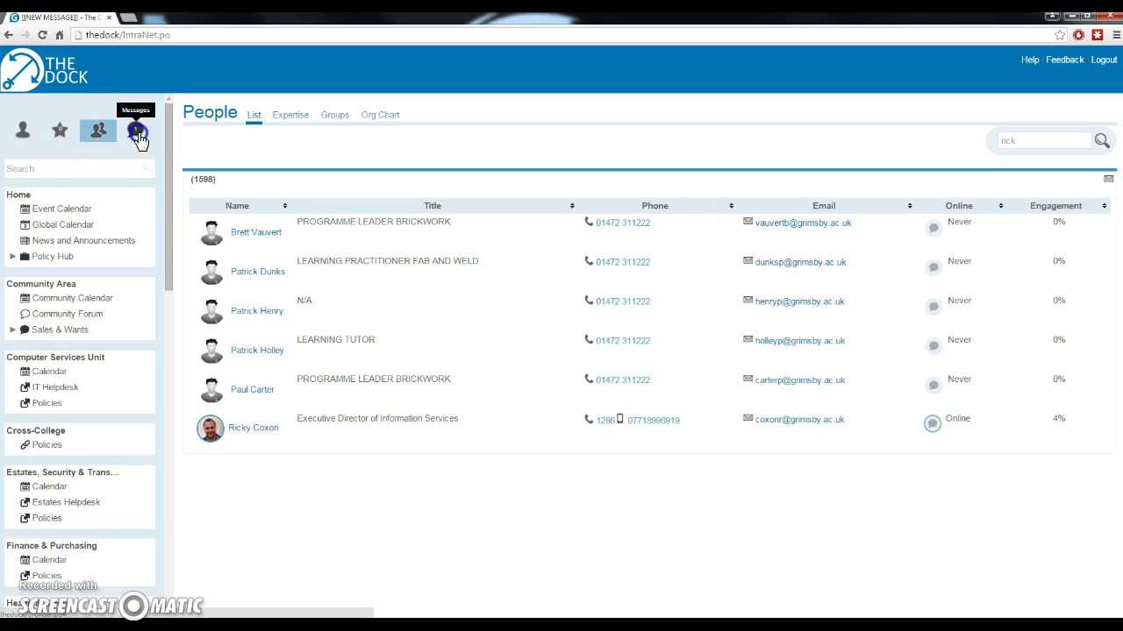
{"action": "left_click", "coordinate": [137, 134]}
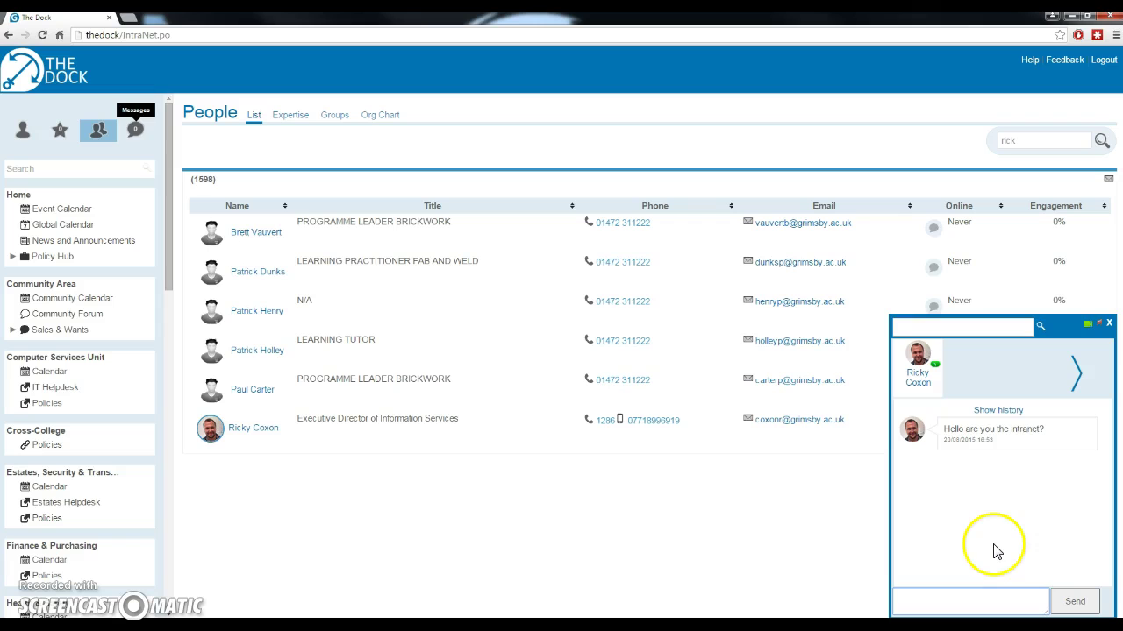
{"action": "left_click", "coordinate": [1110, 325]}
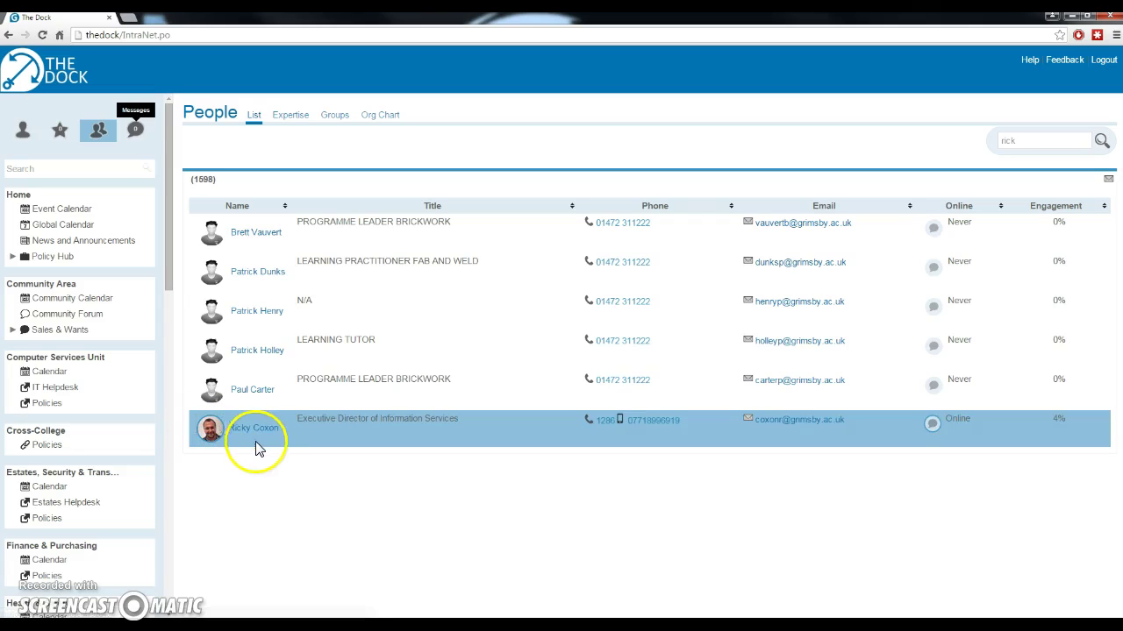
View the own profile from the People list, and look through the recent items in the What's New feed
{"action": "left_click", "coordinate": [256, 429]}
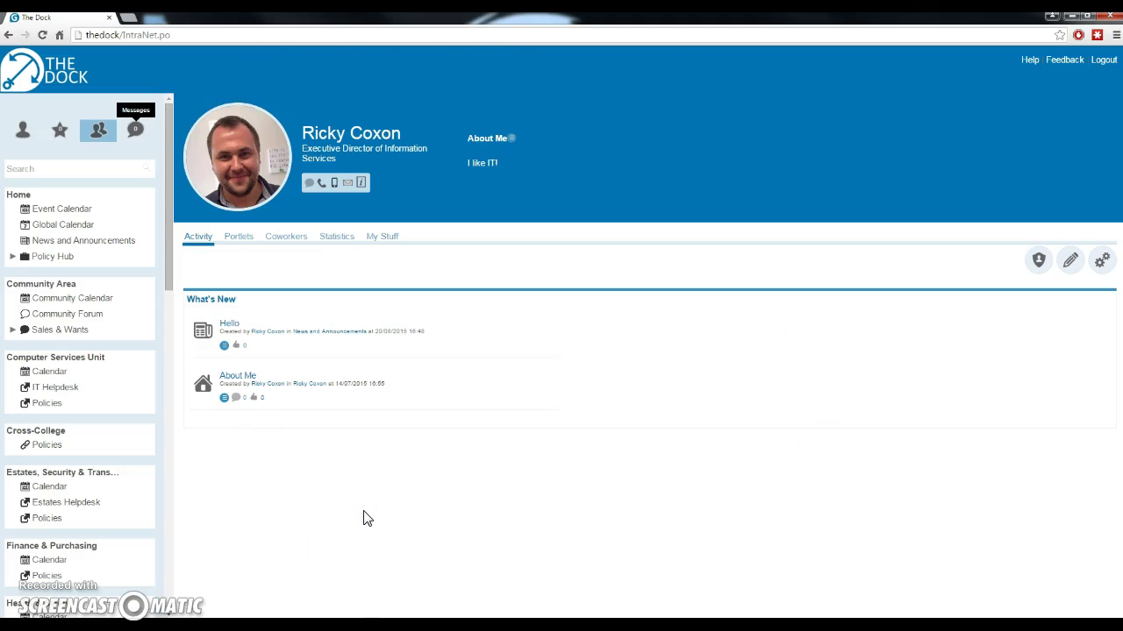
{"action": "left_click", "coordinate": [322, 278]}
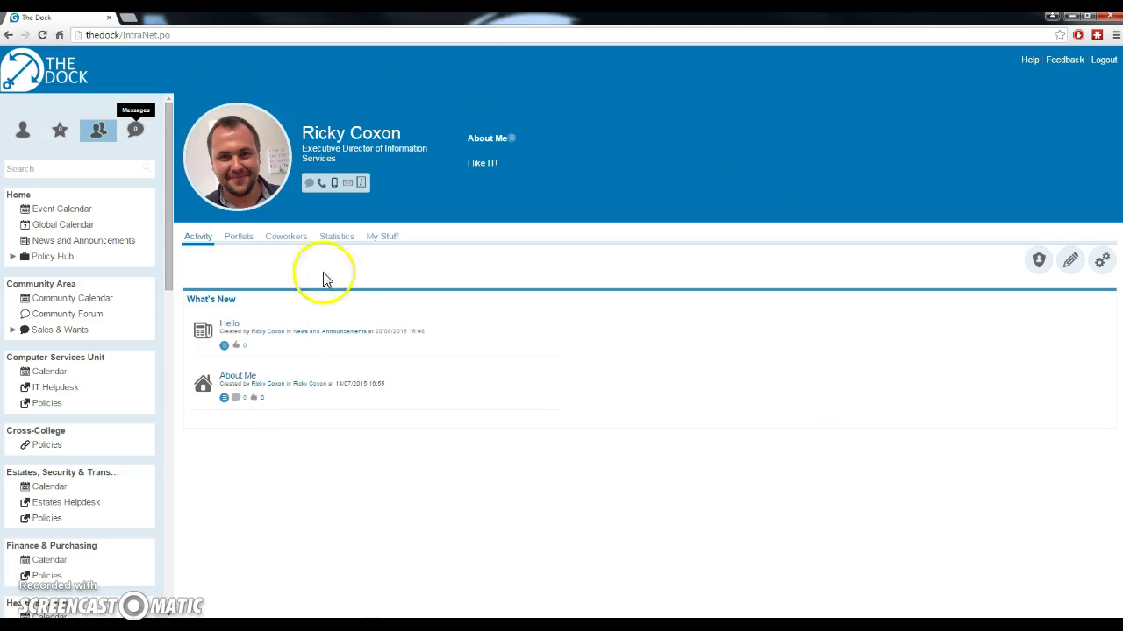
{"action": "left_click", "coordinate": [61, 134]}
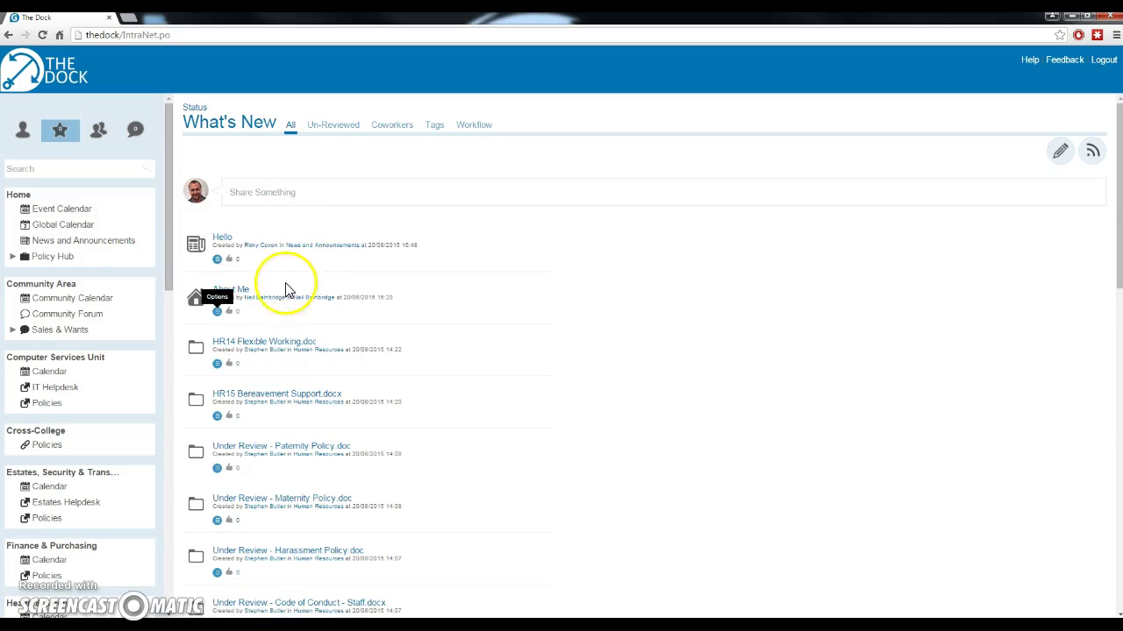
{"action": "scroll", "coordinate": [488, 351], "scroll_direction": "down", "scroll_amount": 1}
{"action": "scroll", "coordinate": [489, 351], "scroll_direction": "down", "scroll_amount": 7}
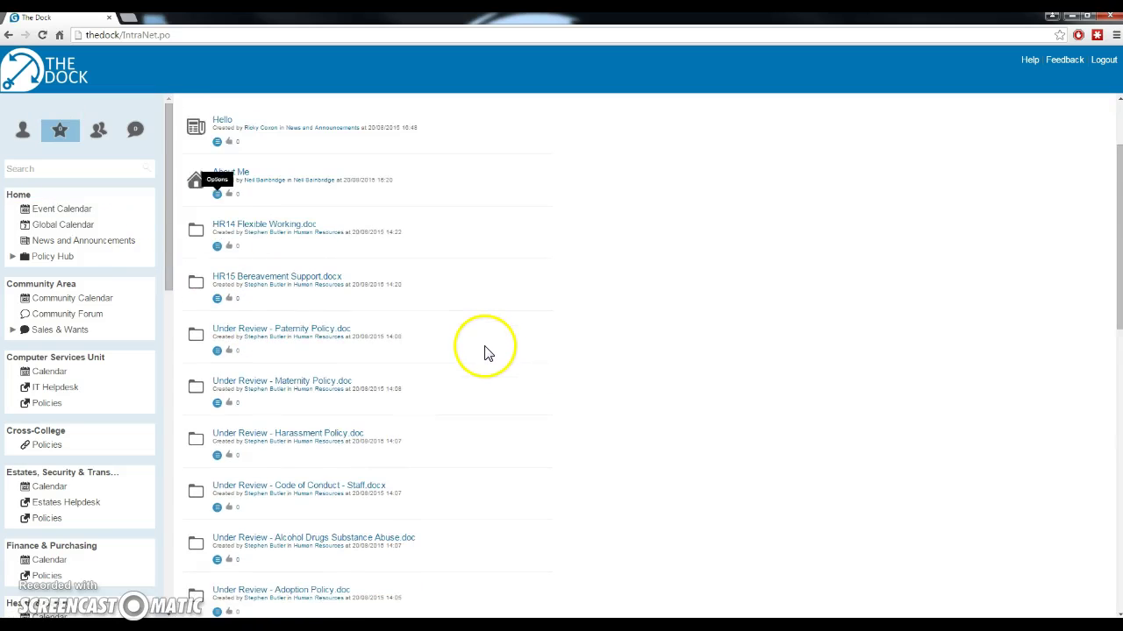
{"action": "scroll", "coordinate": [487, 354], "scroll_direction": "up", "scroll_amount": 8}
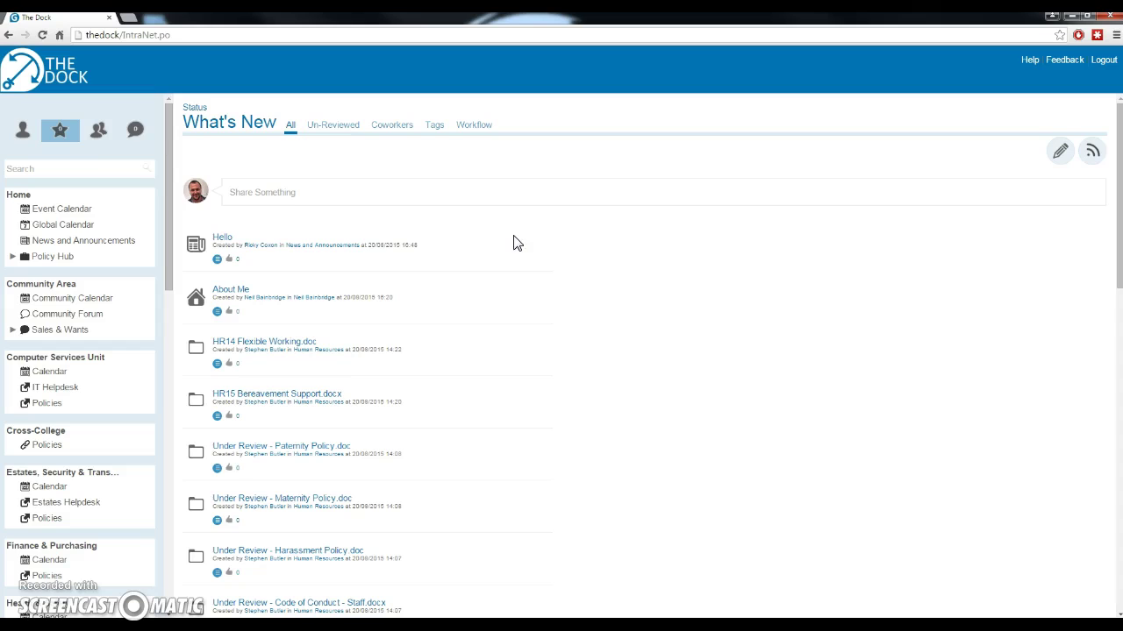
Search the whole intranet for "flexible"
{"action": "left_click", "coordinate": [90, 167]}
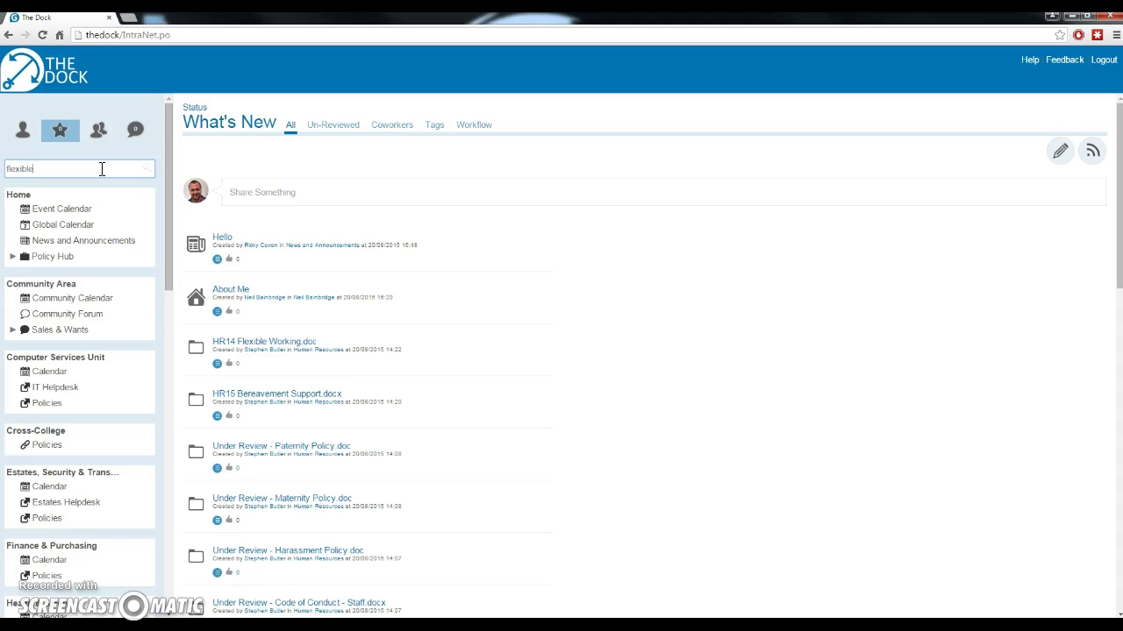
{"action": "key", "text": "Return"}
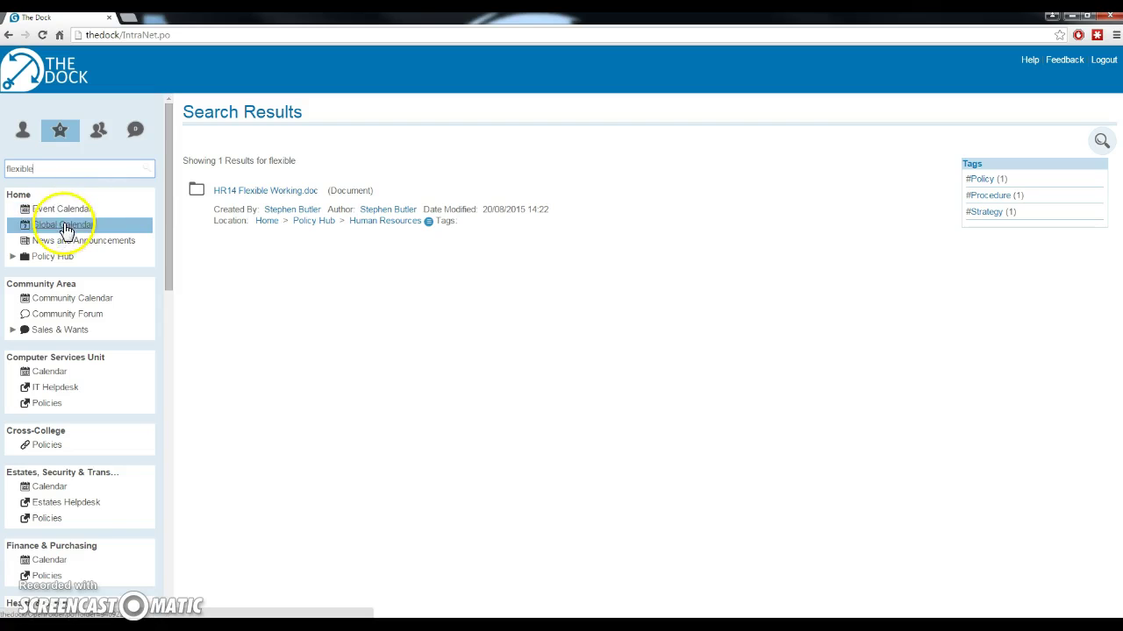
{"action": "left_click_drag", "start_coordinate": [168, 230], "coordinate": [168, 217]}
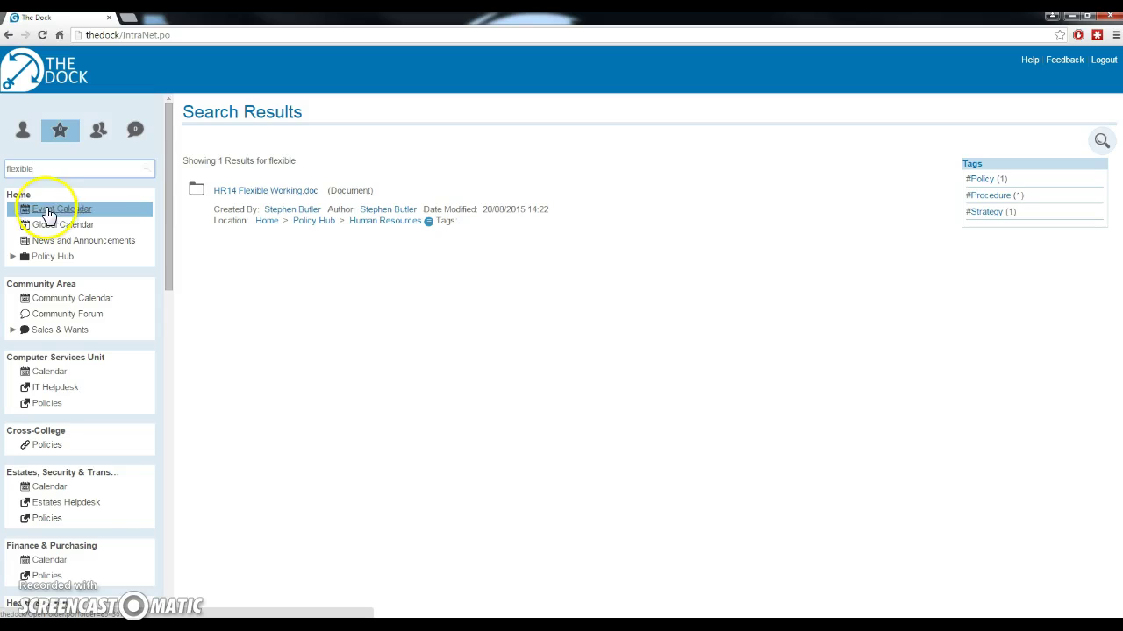
View the Event Calendar and the Global Calendar in the Home area
{"action": "left_click", "coordinate": [46, 210]}
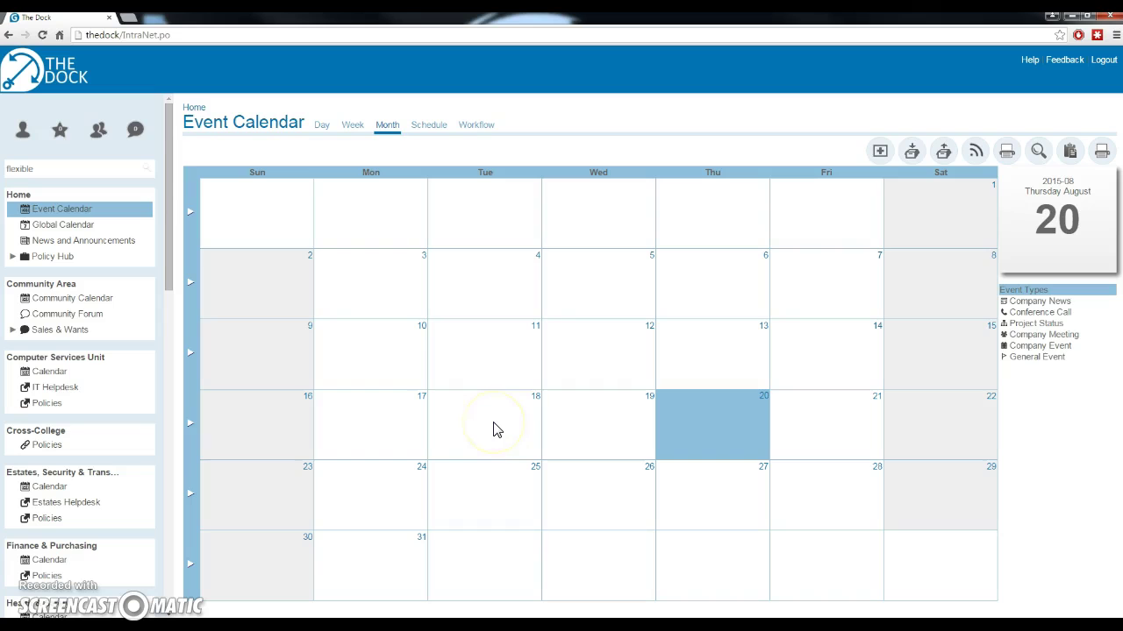
{"action": "left_click", "coordinate": [85, 227]}
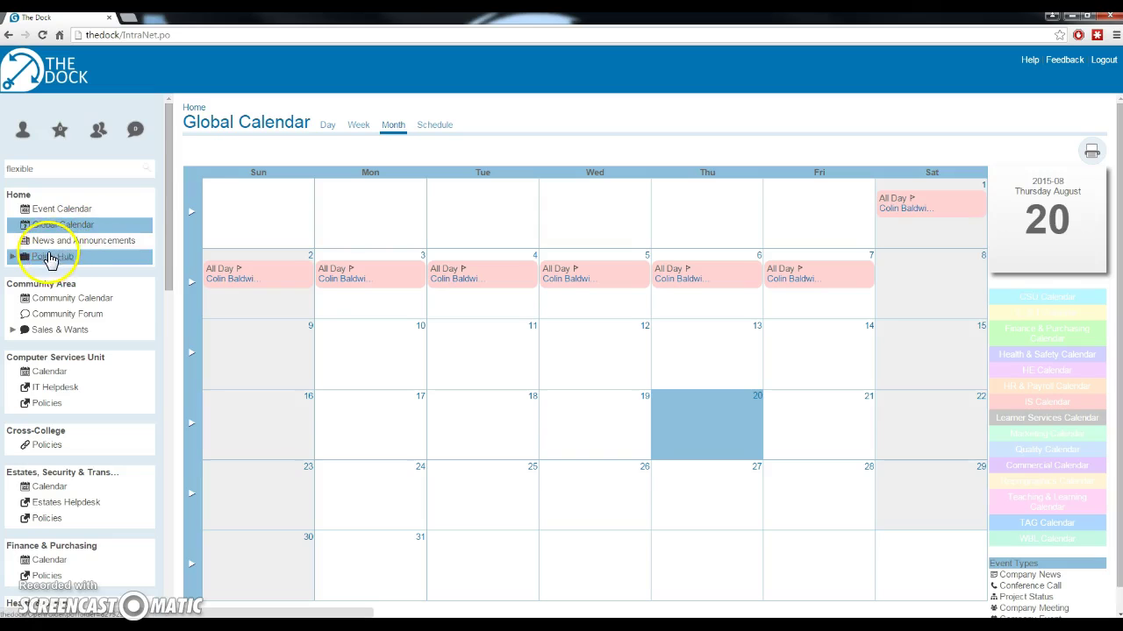
Open the Human Resources folder in the Policy Hub, look through its policy documents, and display them in List view
{"action": "left_click", "coordinate": [15, 256]}
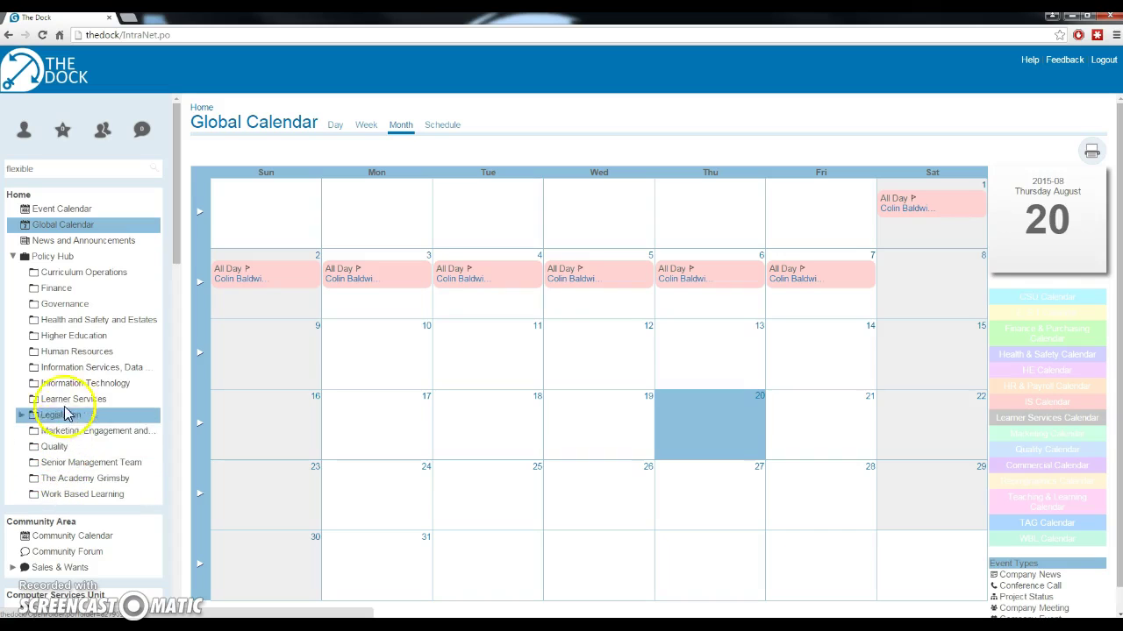
{"action": "left_click", "coordinate": [79, 352]}
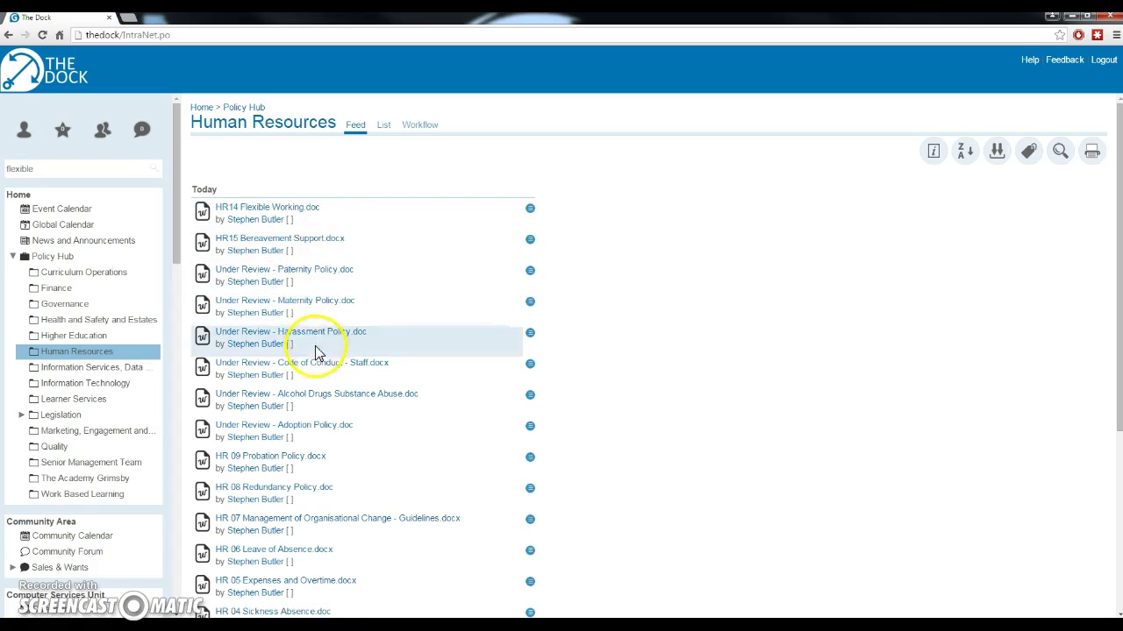
{"action": "scroll", "coordinate": [315, 487], "scroll_direction": "down", "scroll_amount": 4}
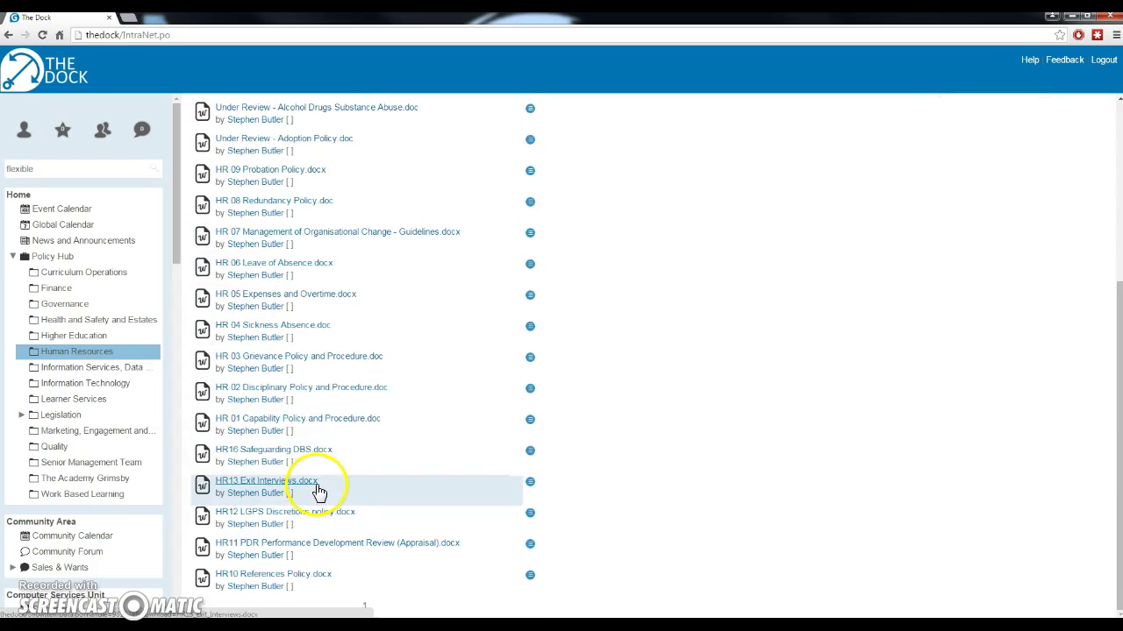
{"action": "scroll", "coordinate": [318, 491], "scroll_direction": "up", "scroll_amount": 4}
{"action": "left_click", "coordinate": [384, 125]}
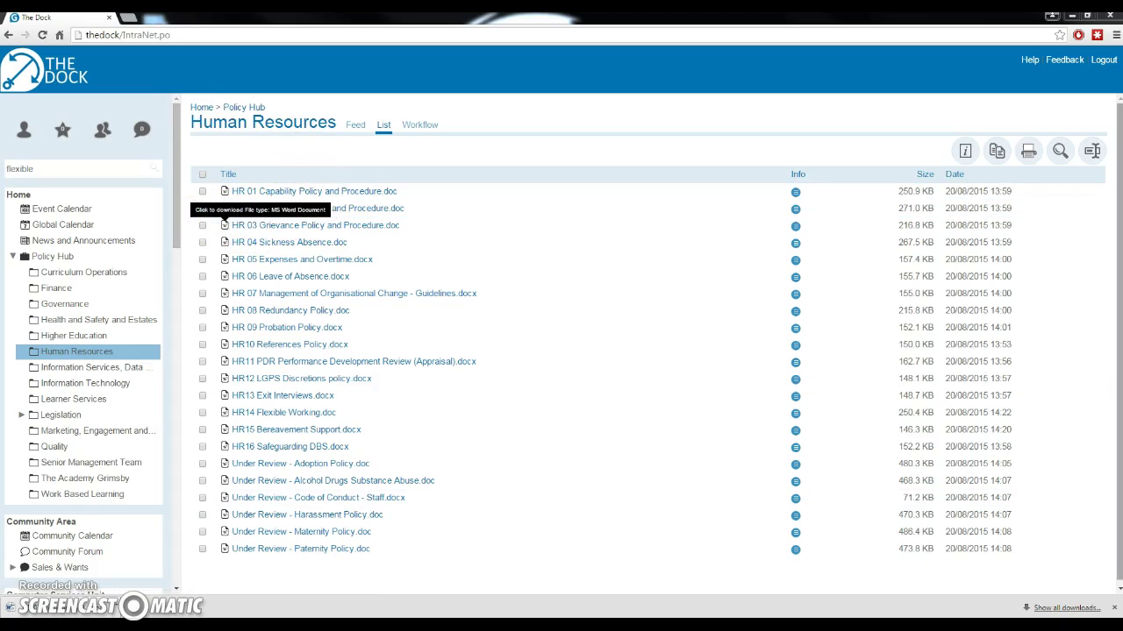
{"action": "left_click", "coordinate": [1113, 608]}
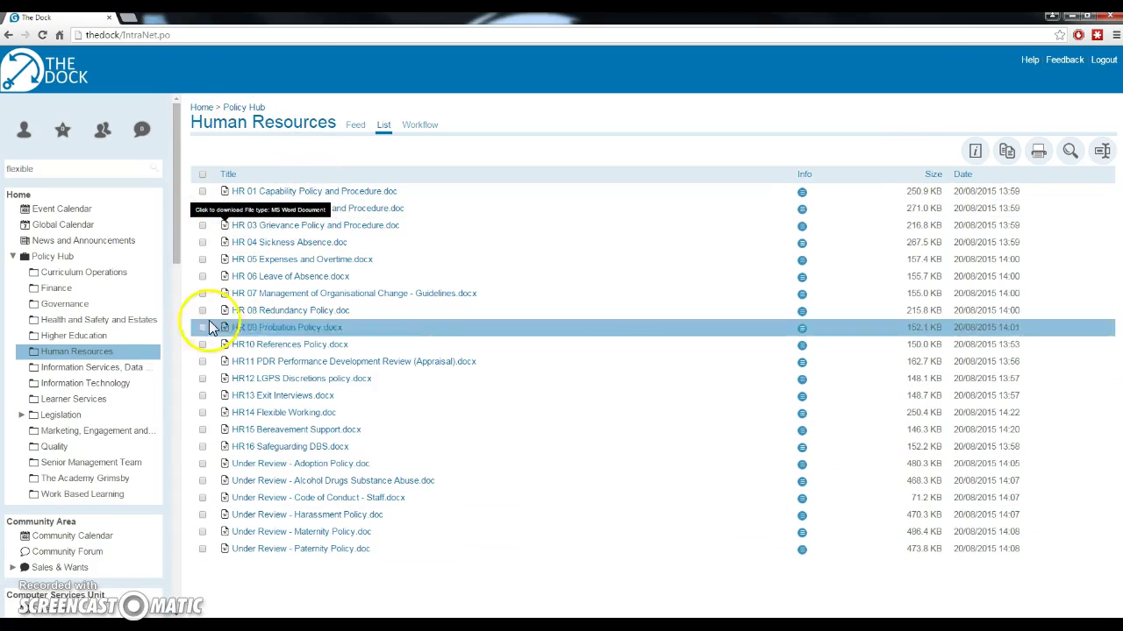
Collapse the Policy Hub and view the Community Area page, its Community Calendar and its Community Forum
{"action": "left_click", "coordinate": [17, 258]}
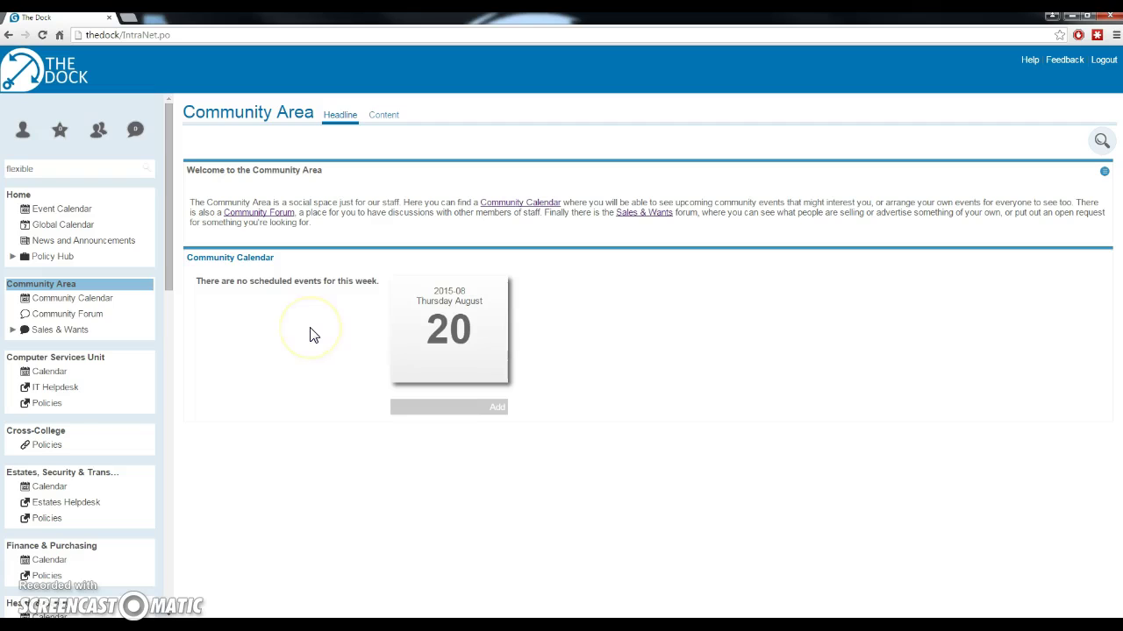
{"action": "left_click", "coordinate": [89, 304]}
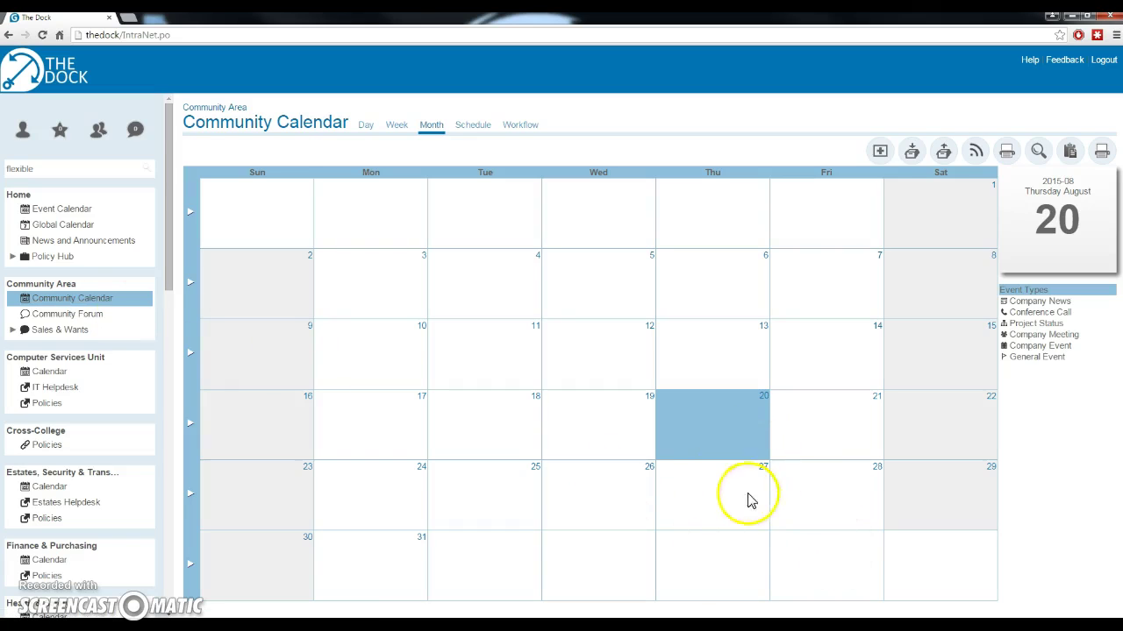
{"action": "left_click", "coordinate": [86, 316]}
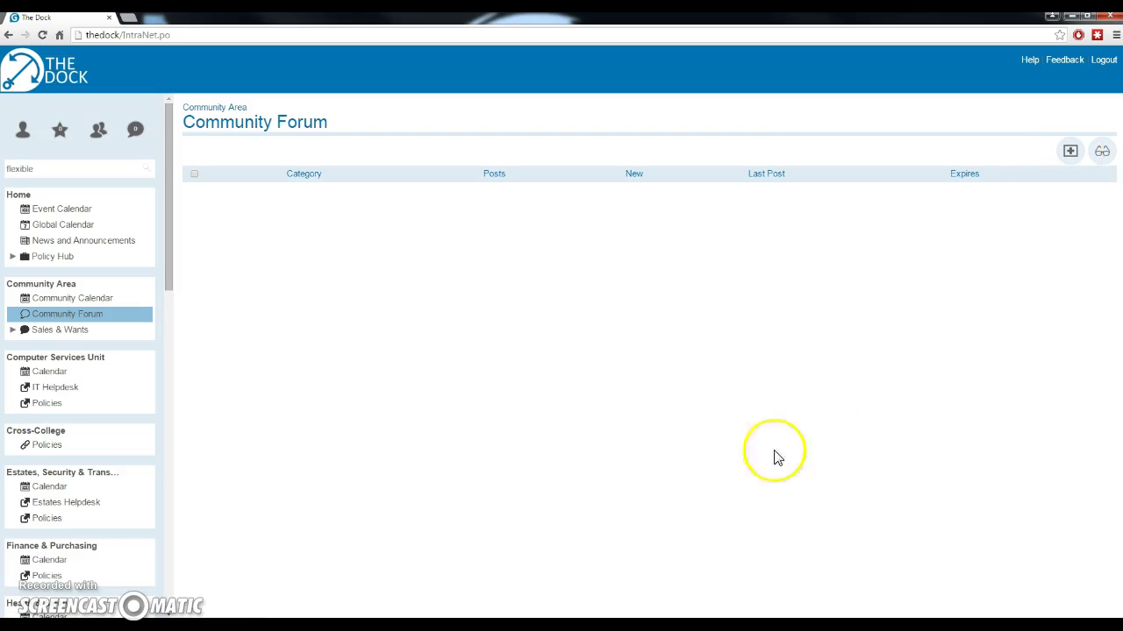
Open the Other Items category in Sales & Wants, view the blank new topic editor, and close it without saving
{"action": "left_click", "coordinate": [53, 338]}
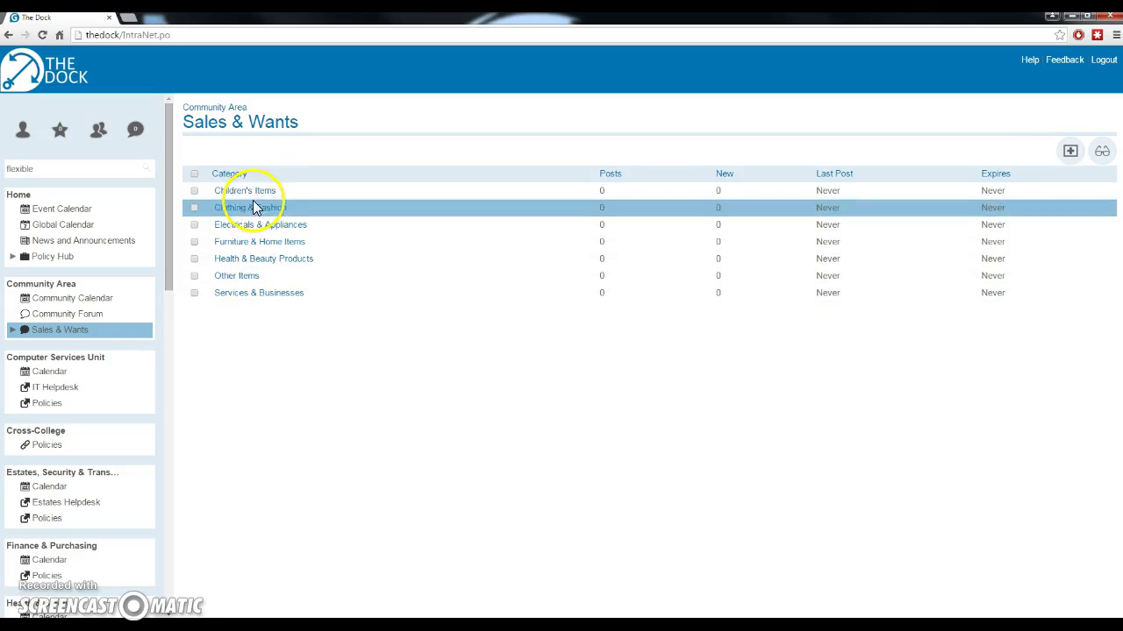
{"action": "left_click", "coordinate": [250, 277]}
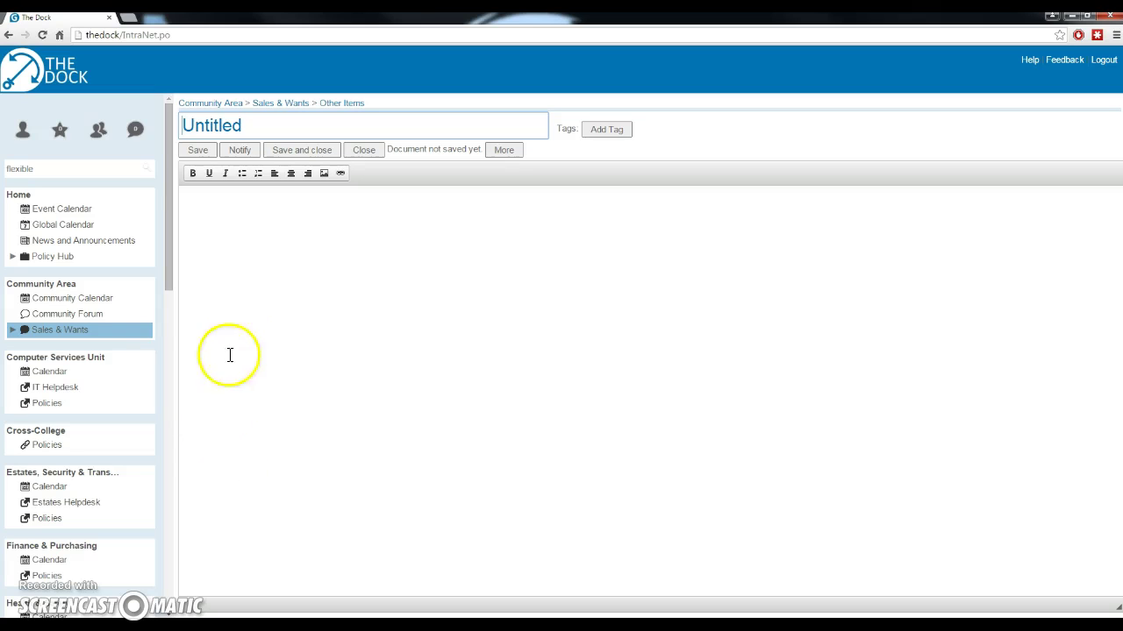
{"action": "left_click", "coordinate": [295, 201]}
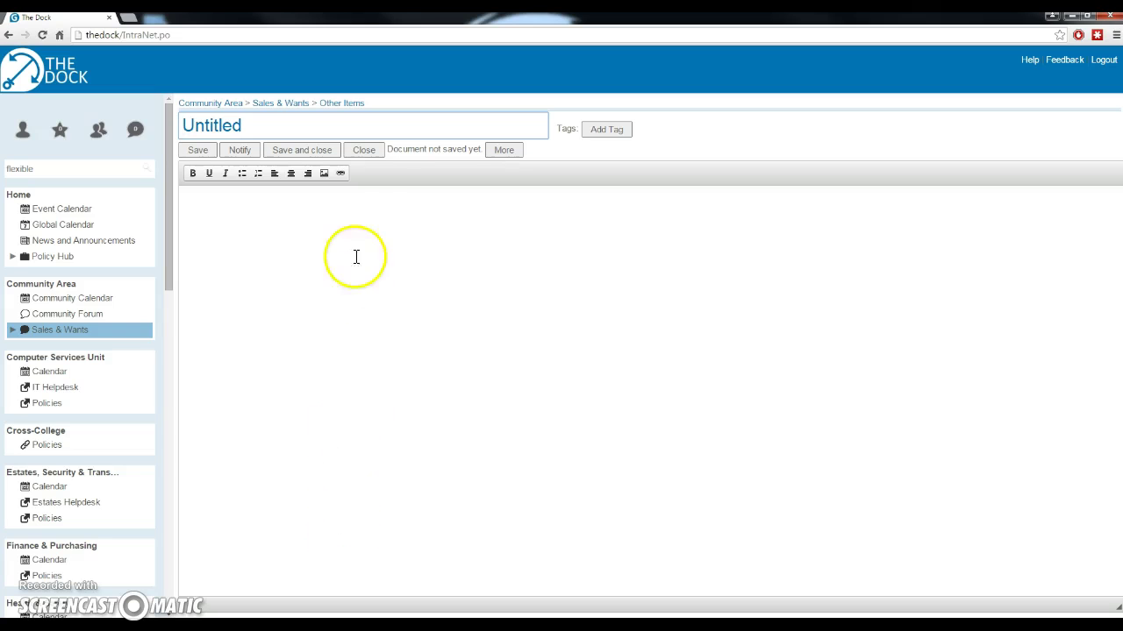
{"action": "left_click", "coordinate": [365, 153]}
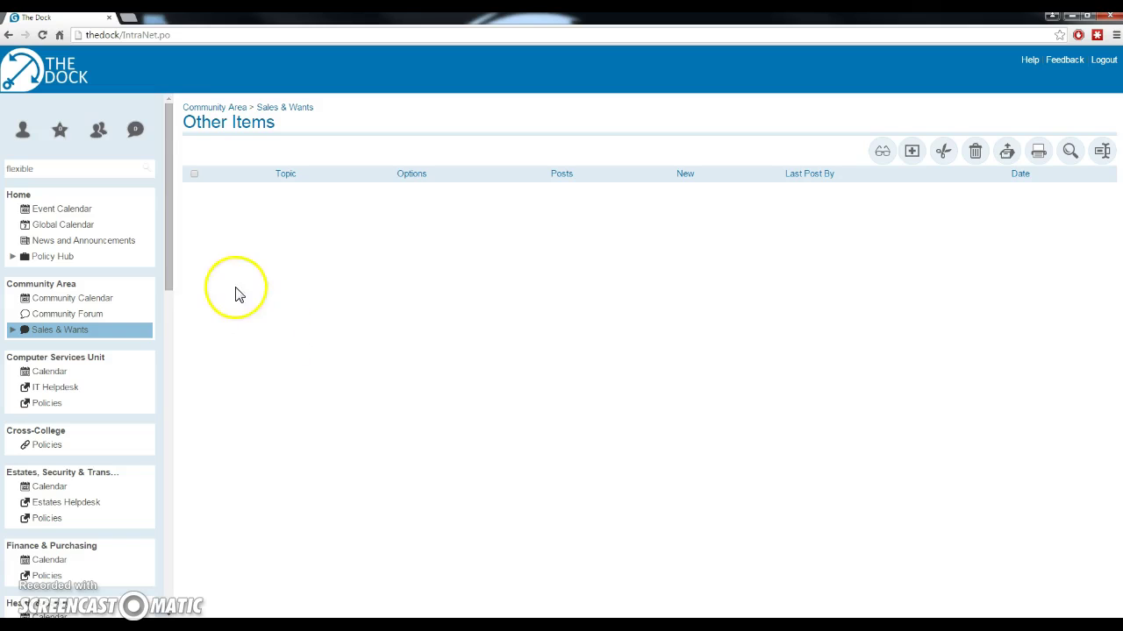
Look through the department areas, open the Information Services homepage, and view the contact details of its team members
{"action": "left_click_drag", "start_coordinate": [171, 283], "coordinate": [173, 363]}
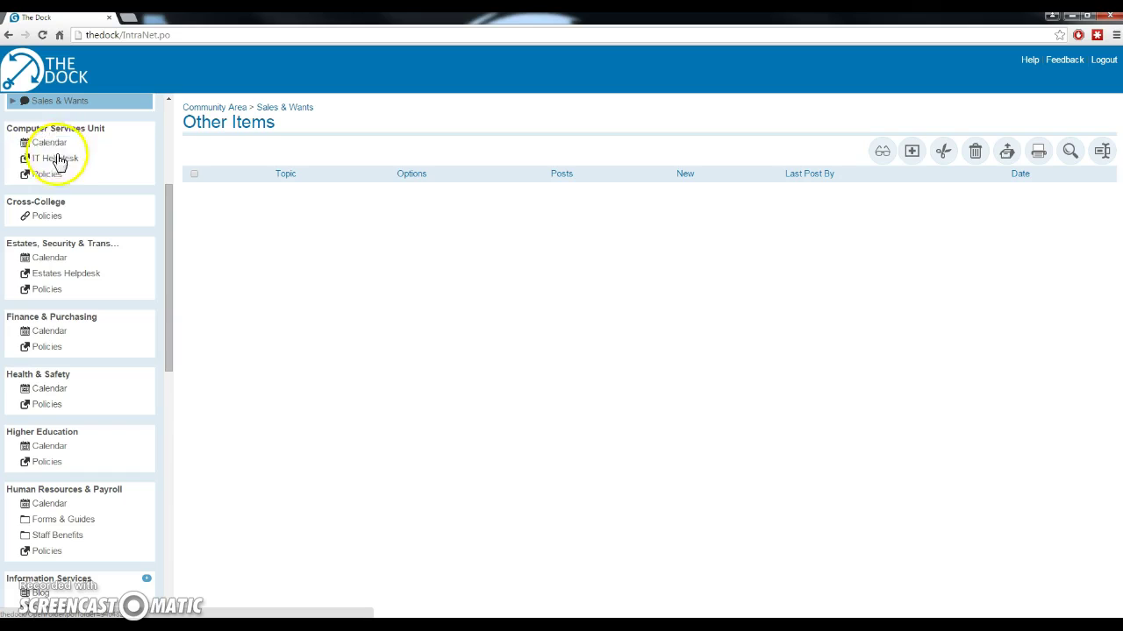
{"action": "left_click_drag", "start_coordinate": [170, 336], "coordinate": [169, 352]}
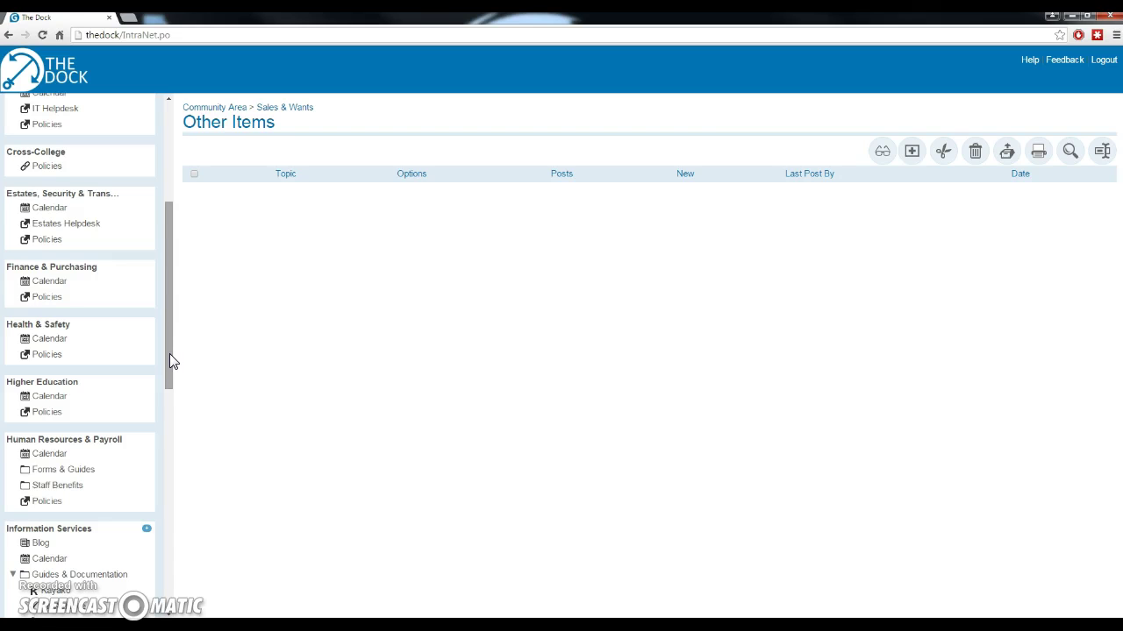
{"action": "mouse_move", "coordinate": [170, 333]}
{"action": "left_mouse_down"}
{"action": "mouse_move", "coordinate": [168, 346]}
{"action": "mouse_move", "coordinate": [173, 318]}
{"action": "left_mouse_up"}
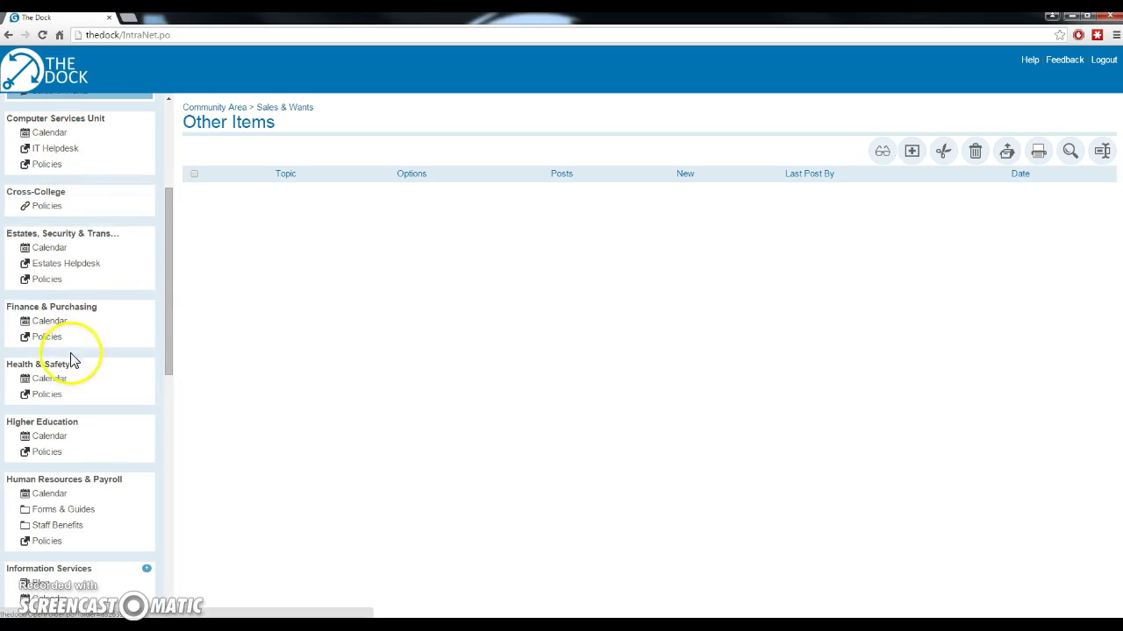
{"action": "left_click_drag", "start_coordinate": [167, 343], "coordinate": [155, 466]}
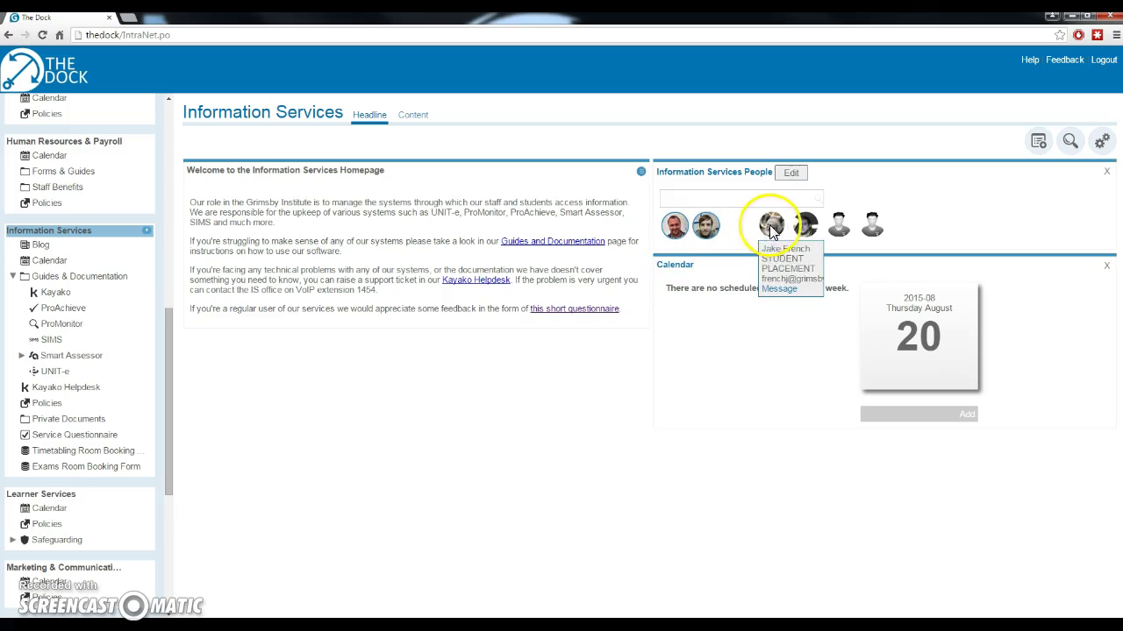
{"action": "mouse_move", "coordinate": [881, 229]}
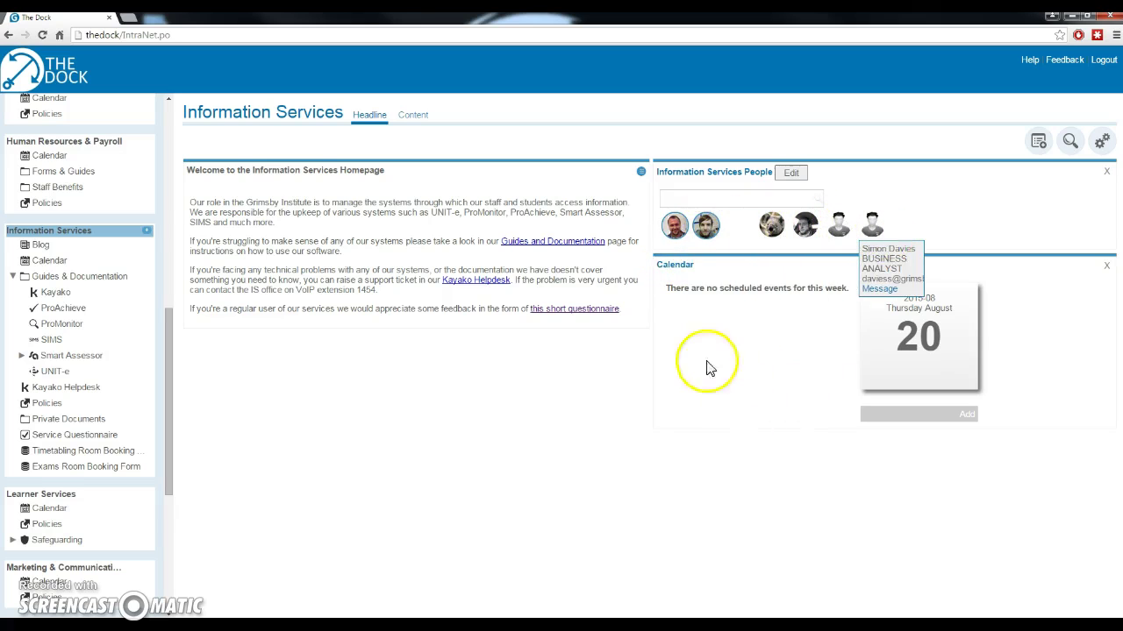
{"action": "left_click", "coordinate": [934, 302]}
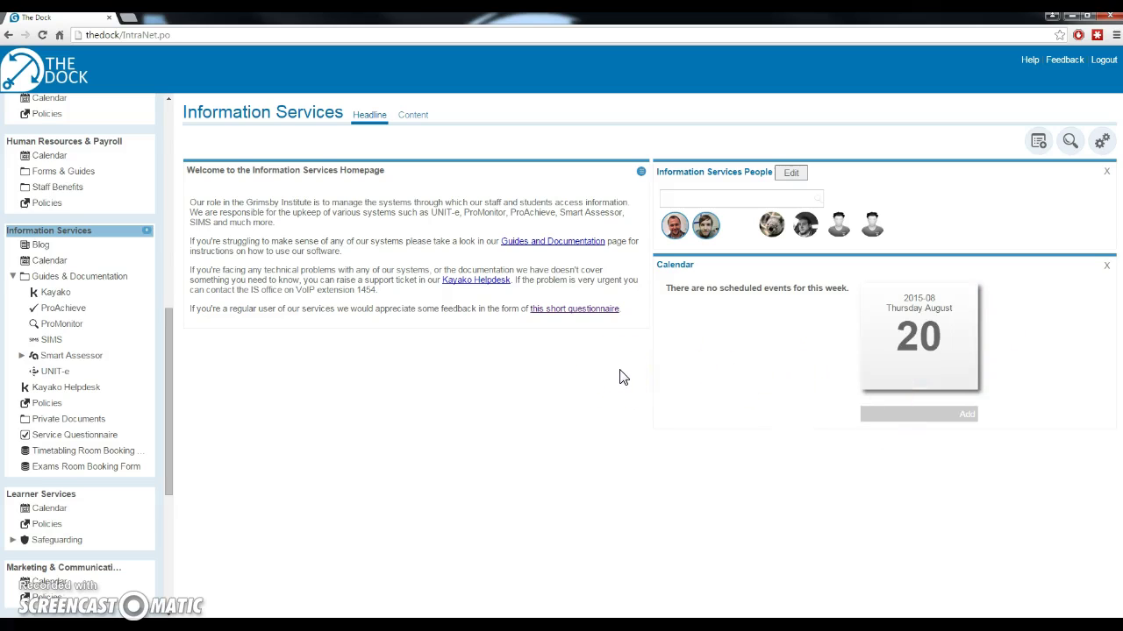
View the Information Services blog and the department's calendar
{"action": "left_click", "coordinate": [40, 247]}
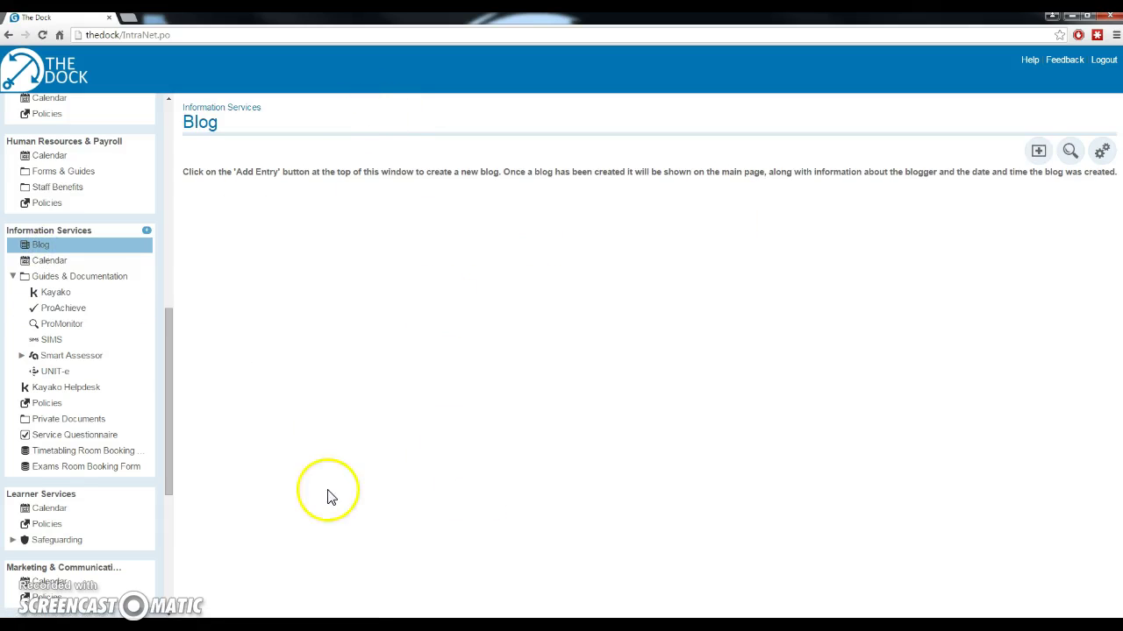
{"action": "left_click", "coordinate": [42, 259]}
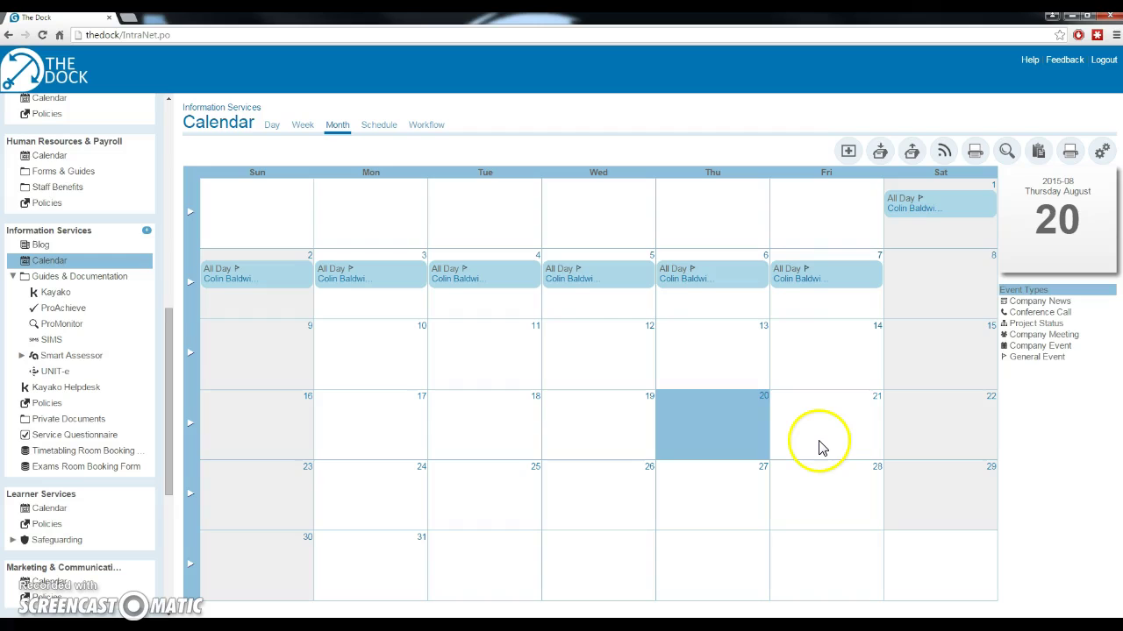
Browse the Information Services Guides & Documentation, its ProAchieve folder, the department's Policies, and the Private Documents folder
{"action": "left_click", "coordinate": [55, 277]}
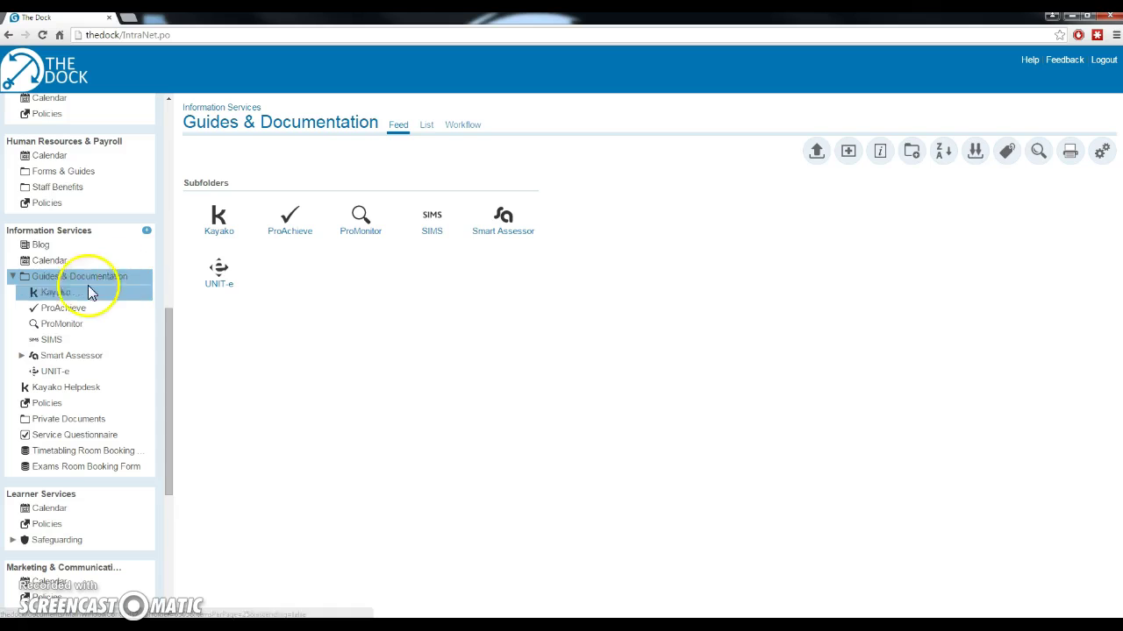
{"action": "left_click", "coordinate": [72, 314]}
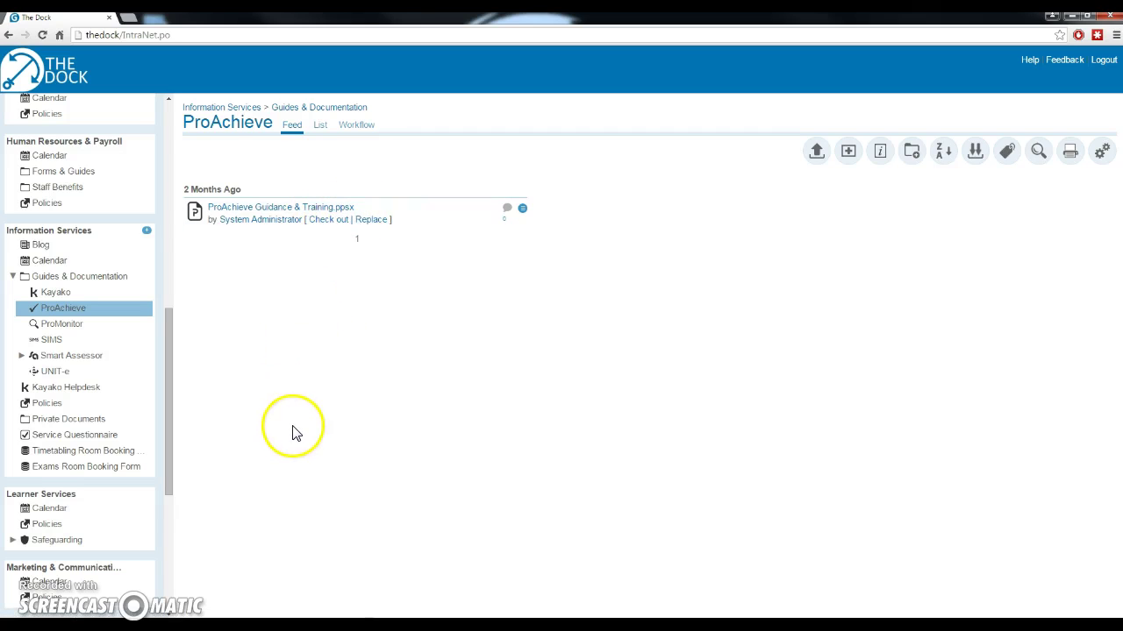
{"action": "left_click", "coordinate": [49, 405]}
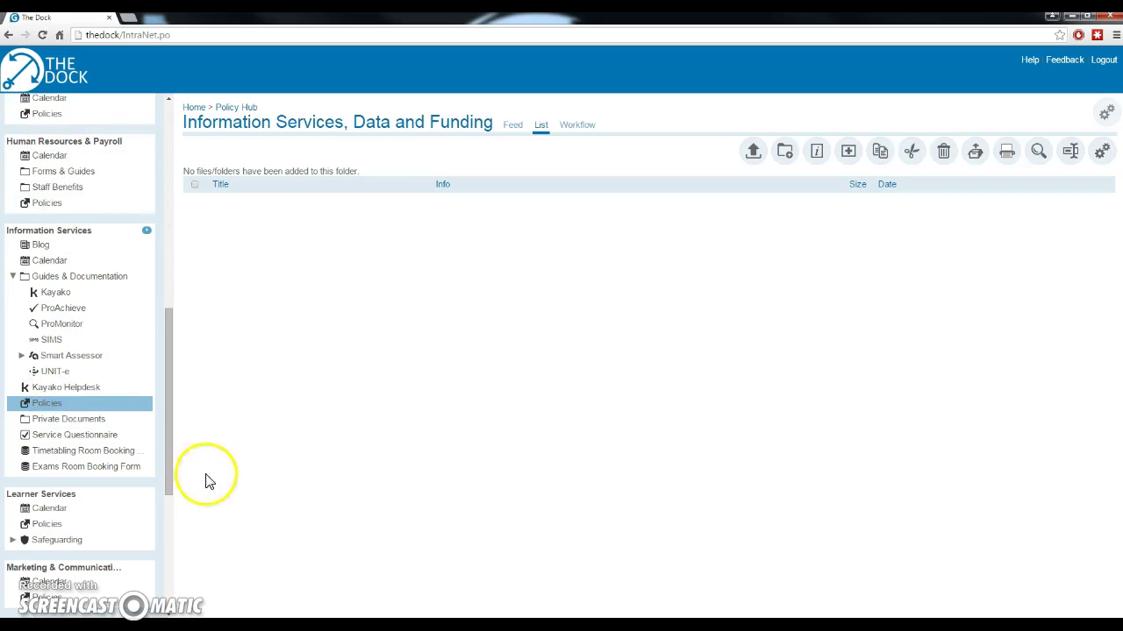
{"action": "left_click", "coordinate": [77, 428]}
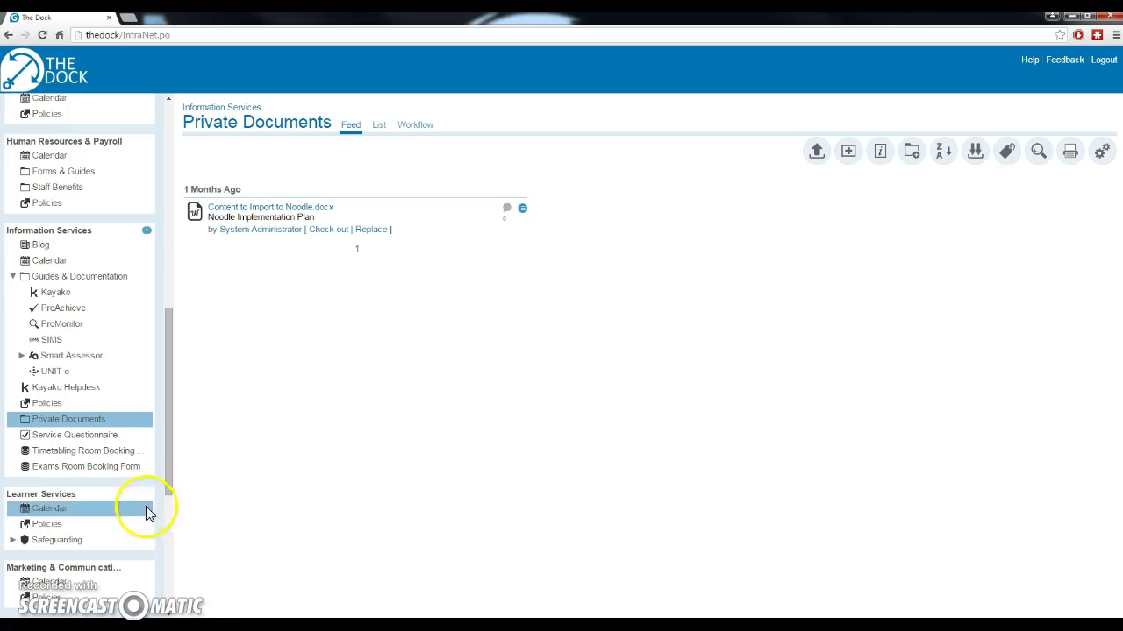
View the Service Questionnaire and the Timetabling Room Booking Form of Information Services
{"action": "left_click", "coordinate": [97, 436]}
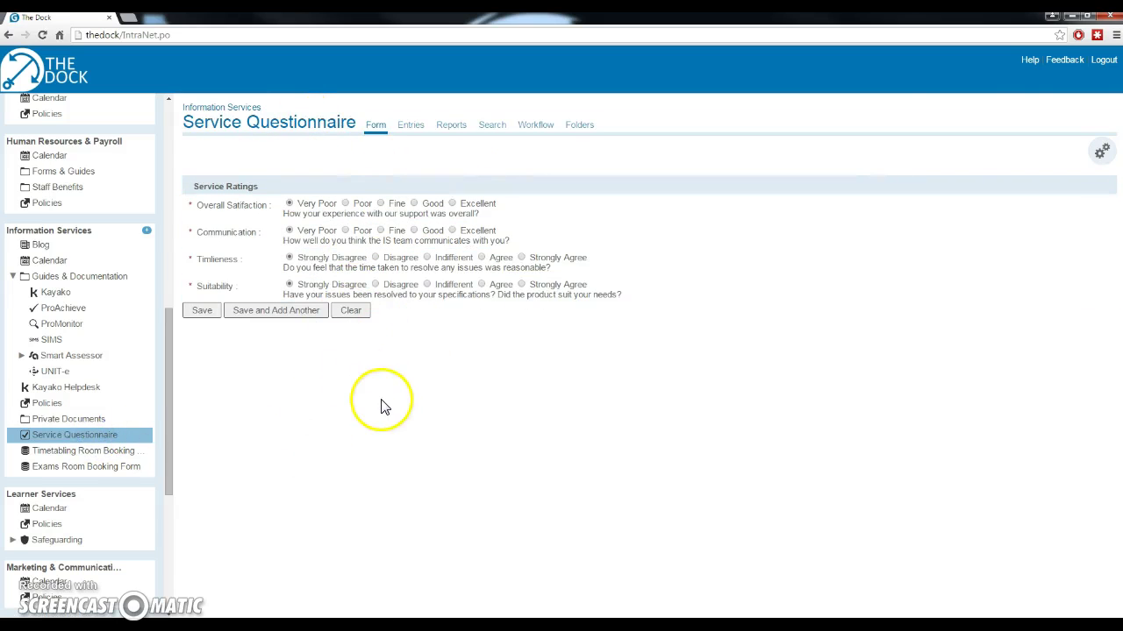
{"action": "left_click", "coordinate": [112, 452]}
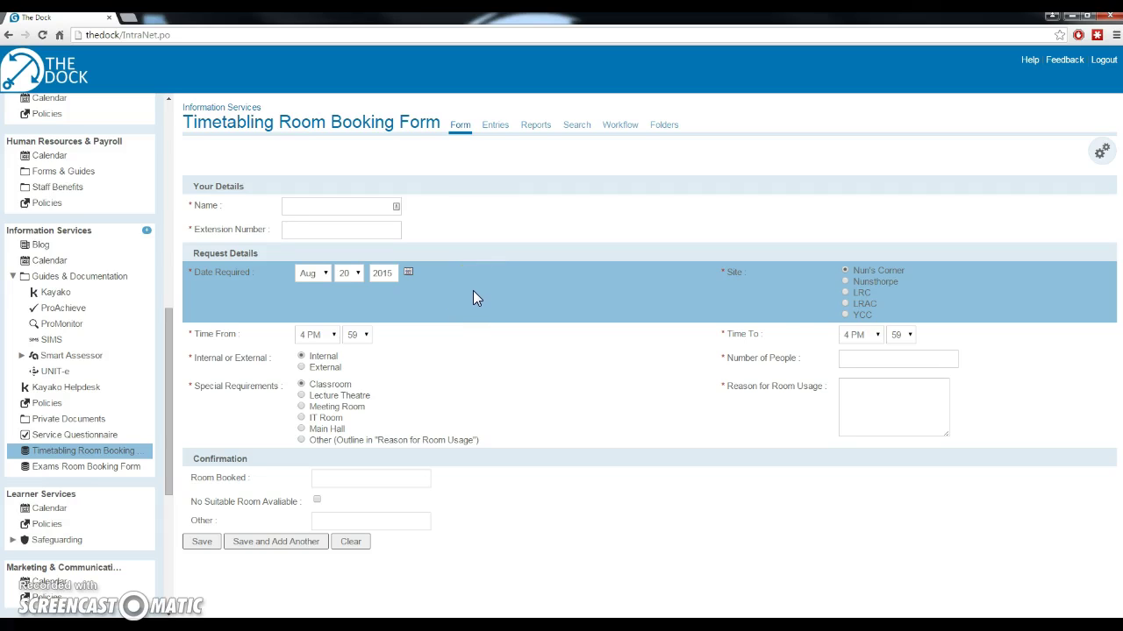
{"action": "left_click_drag", "start_coordinate": [166, 363], "coordinate": [194, 139]}
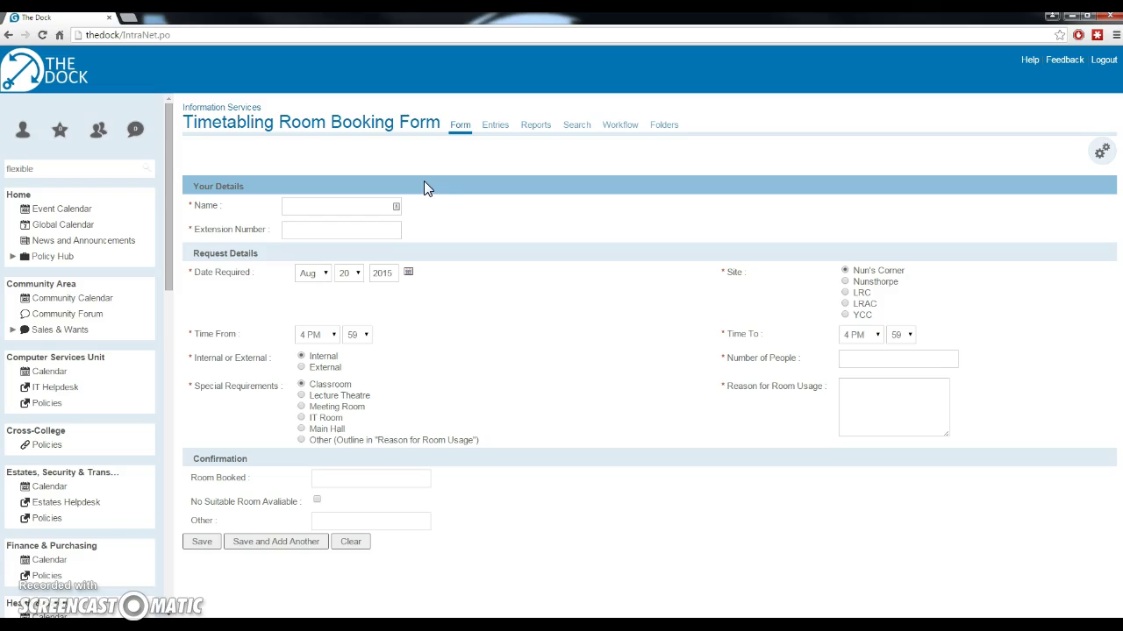
{"action": "left_click", "coordinate": [404, 160]}
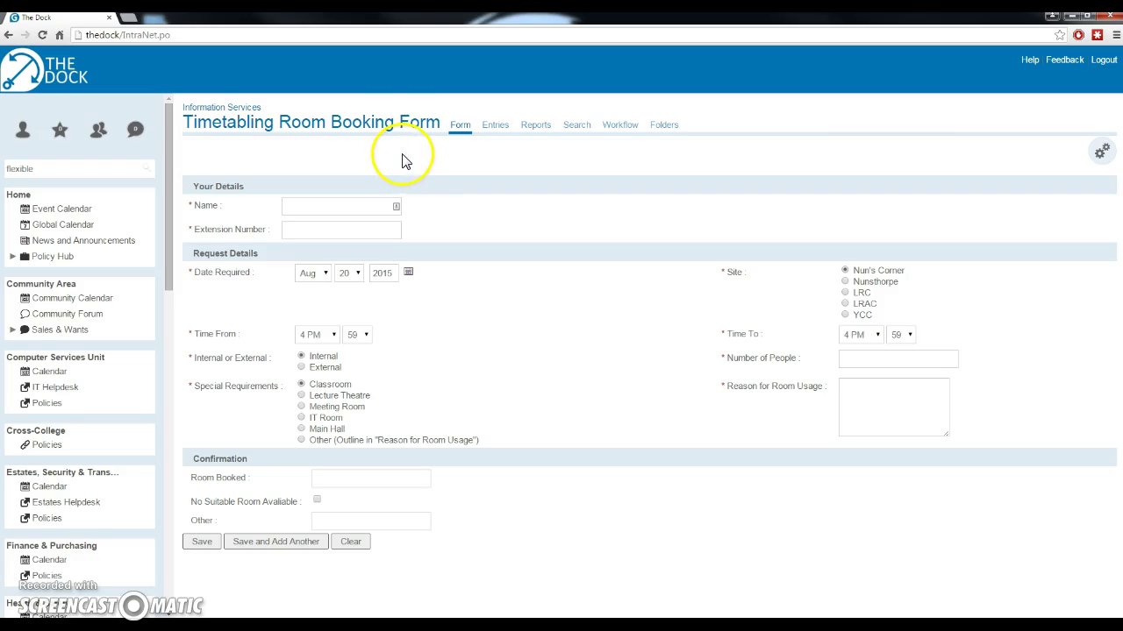